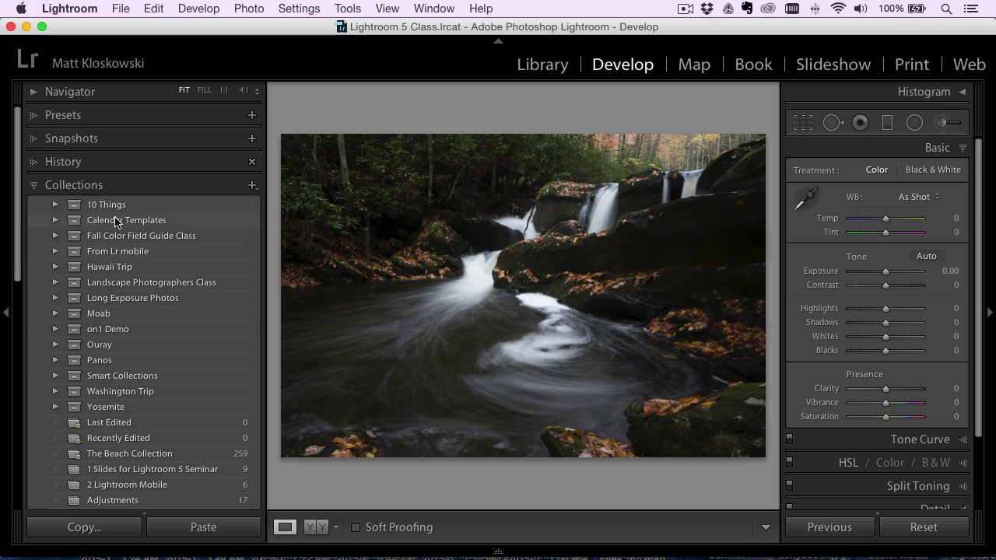
- Hide the left panel and set Exposure +0.90, Highlights -43 and Shadows +59
{"action": "left_click", "coordinate": [83, 189]}
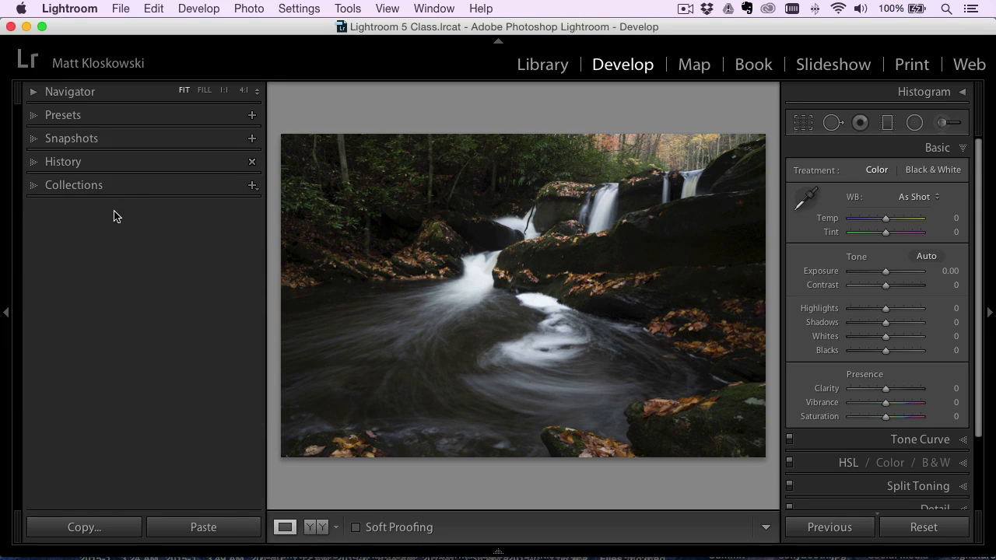
{"action": "left_click", "coordinate": [7, 314]}
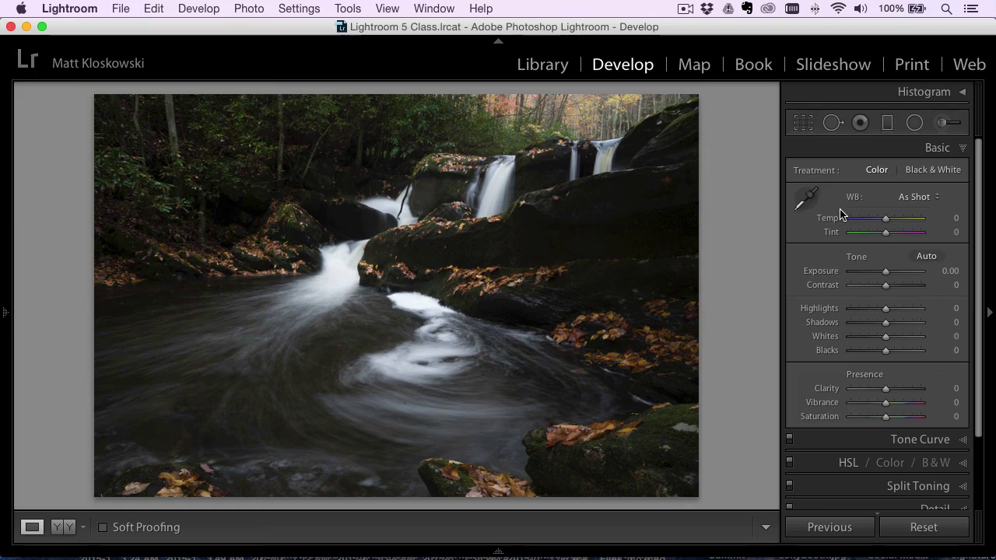
{"action": "left_click_drag", "start_coordinate": [892, 272], "coordinate": [892, 274]}
{"action": "left_click_drag", "start_coordinate": [885, 309], "coordinate": [906, 328]}
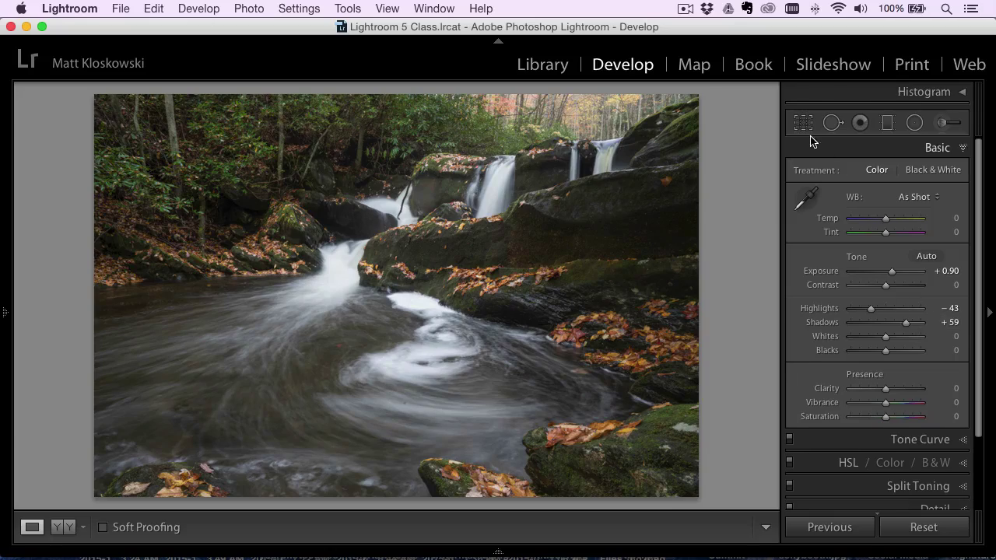
- Straighten the waterfall photo with a slight rotation in Crop & Straighten
{"action": "left_click", "coordinate": [803, 122]}
{"action": "left_click_drag", "start_coordinate": [722, 127], "coordinate": [716, 123]}
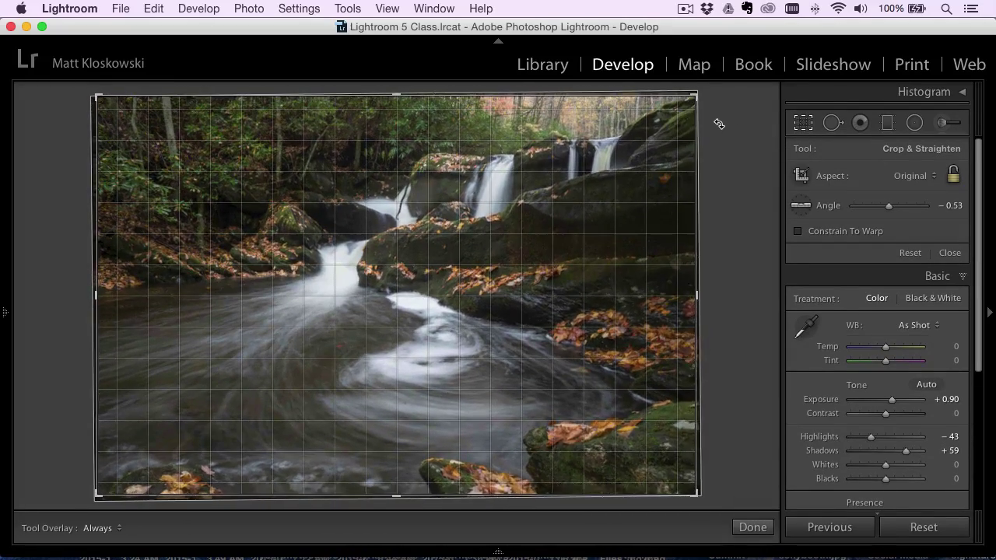
{"action": "key", "text": "r"}
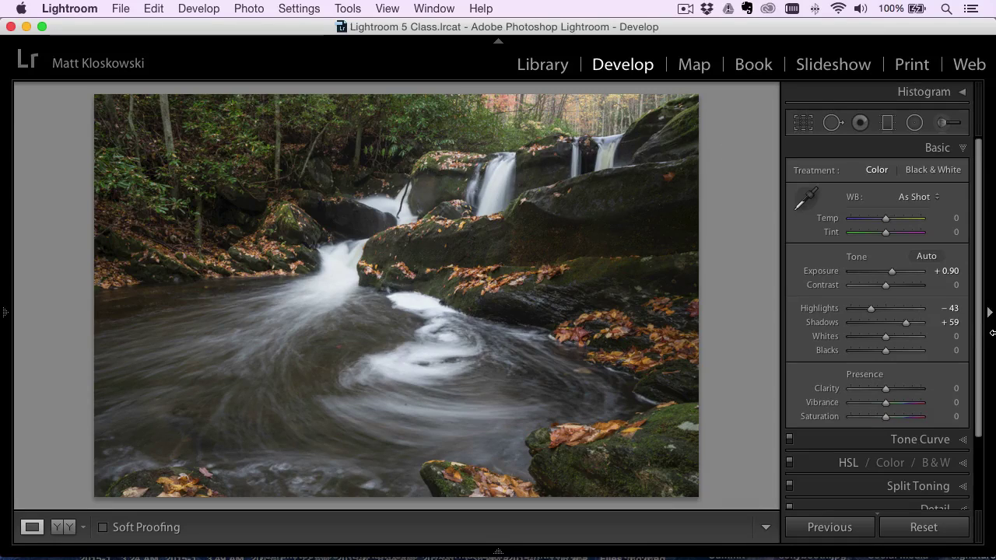
- Enable lens profile corrections and reveal the manual transform settings
{"action": "scroll", "coordinate": [979, 366], "scroll_direction": "down", "scroll_amount": 3}
{"action": "left_click", "coordinate": [871, 444]}
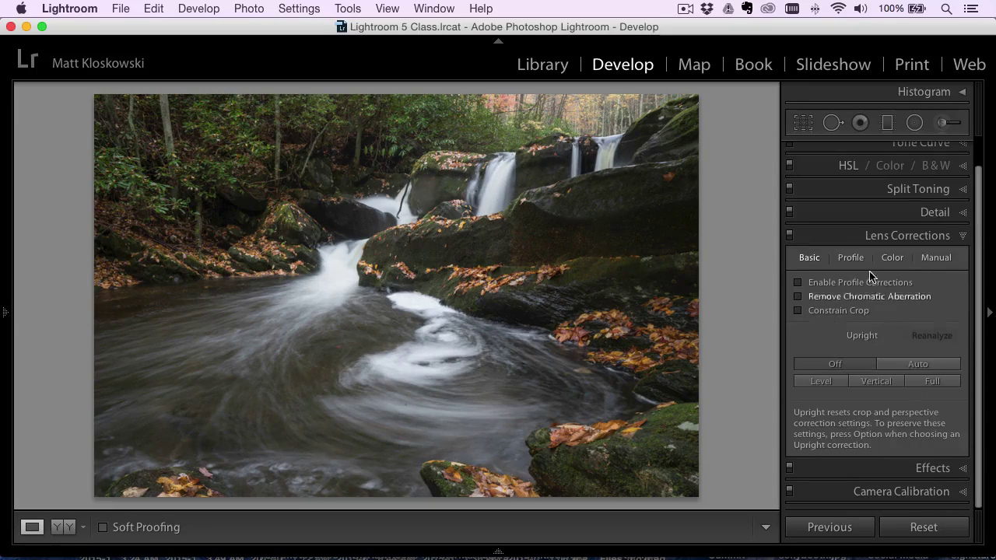
{"action": "left_click", "coordinate": [797, 283]}
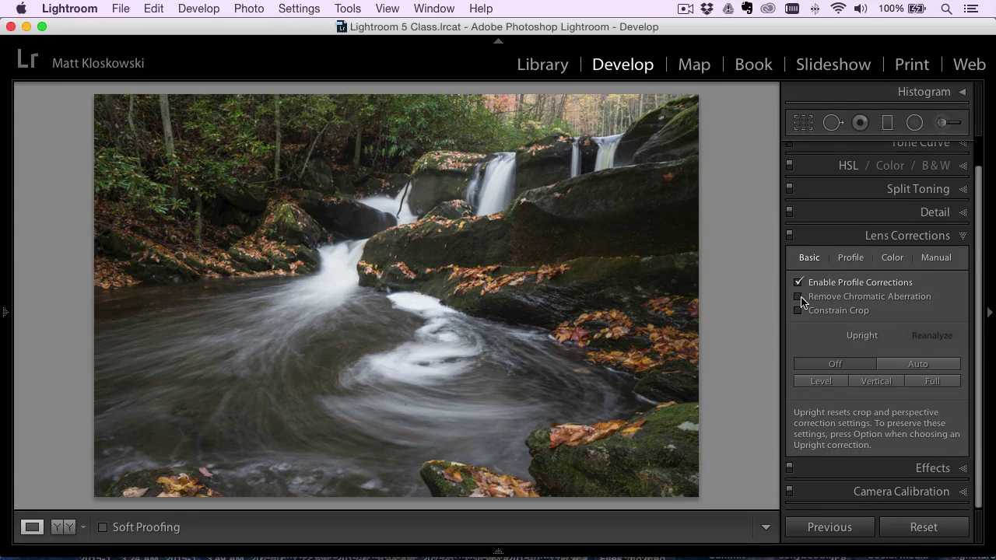
{"action": "left_click", "coordinate": [936, 258]}
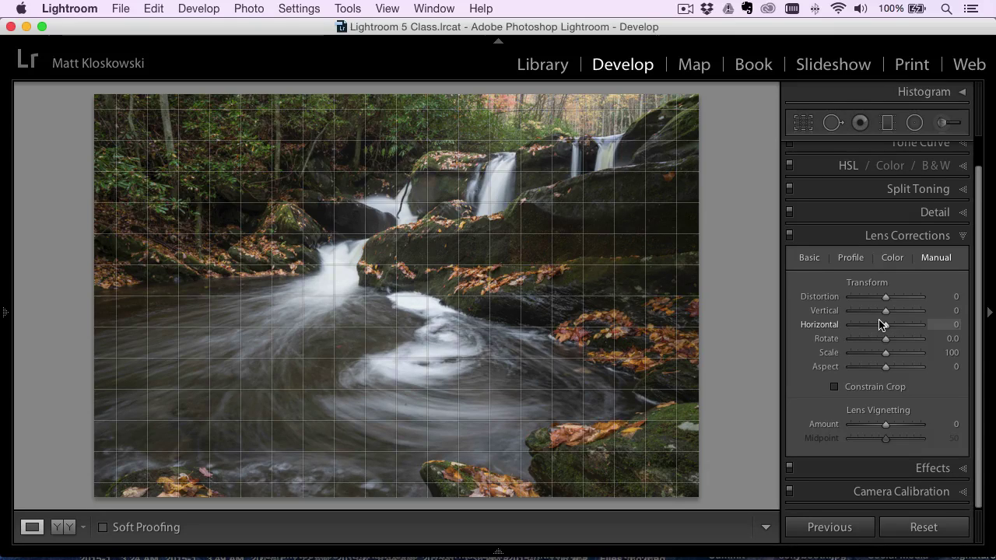
- Try the Upright Auto perspective correction, then turn it back off
{"action": "left_click", "coordinate": [810, 262]}
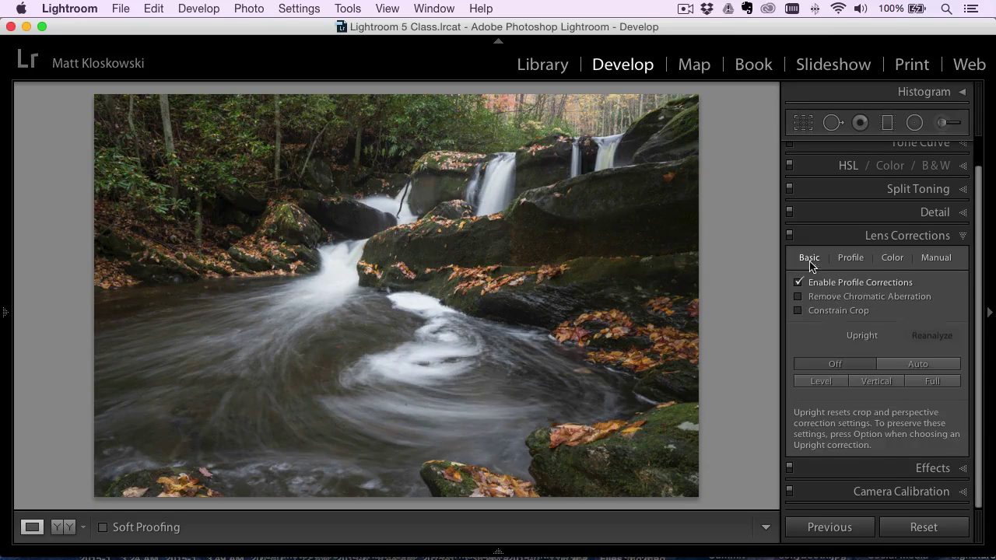
{"action": "left_click", "coordinate": [901, 364]}
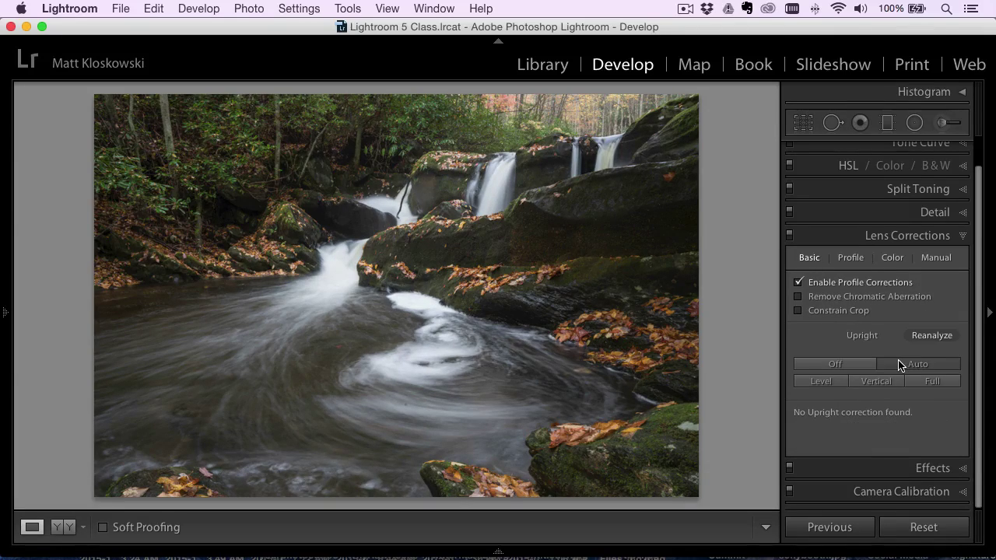
{"action": "left_click", "coordinate": [846, 365]}
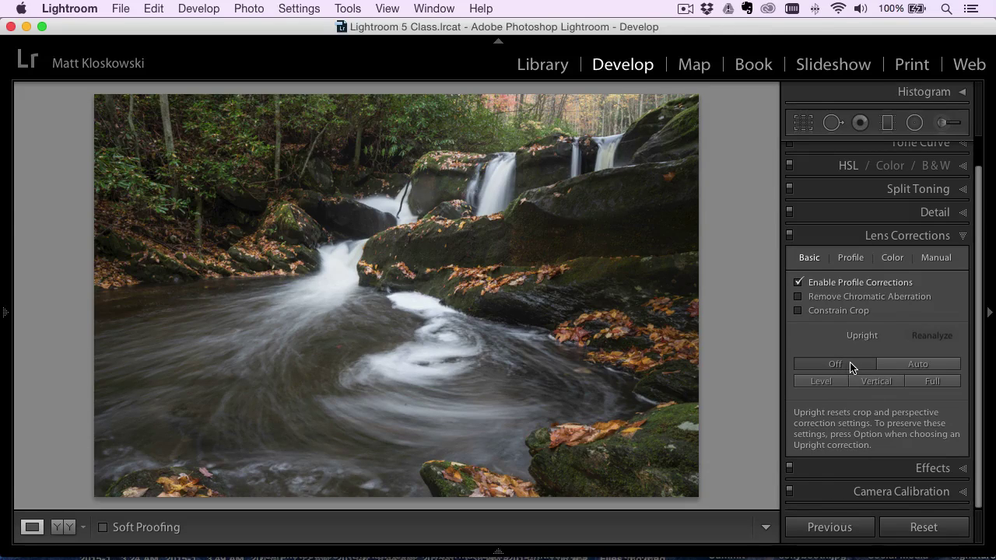
- Set manual transform Vertical -6, Horizontal -1, Rotate -1.1 with Constrain Crop on
{"action": "left_click", "coordinate": [935, 258]}
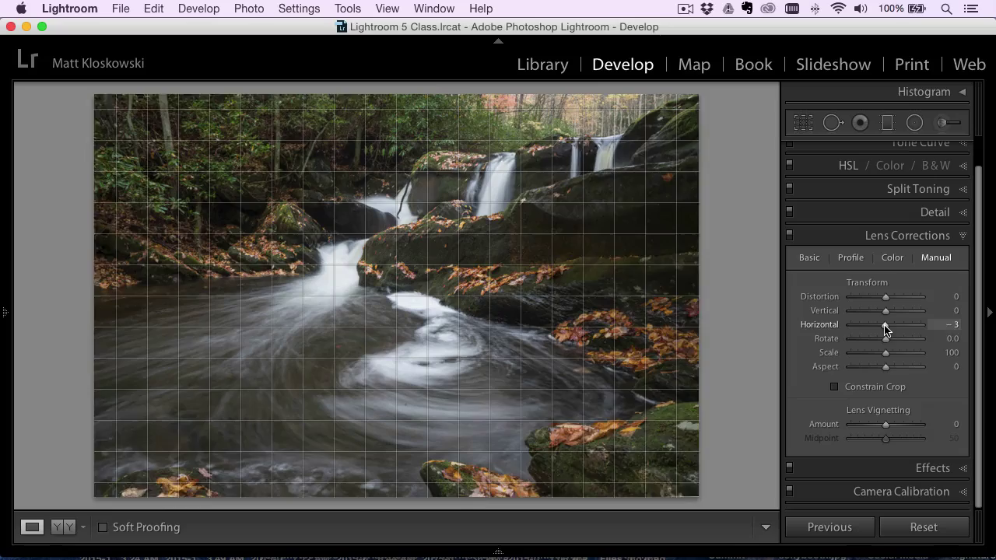
{"action": "left_click_drag", "start_coordinate": [887, 331], "coordinate": [884, 313]}
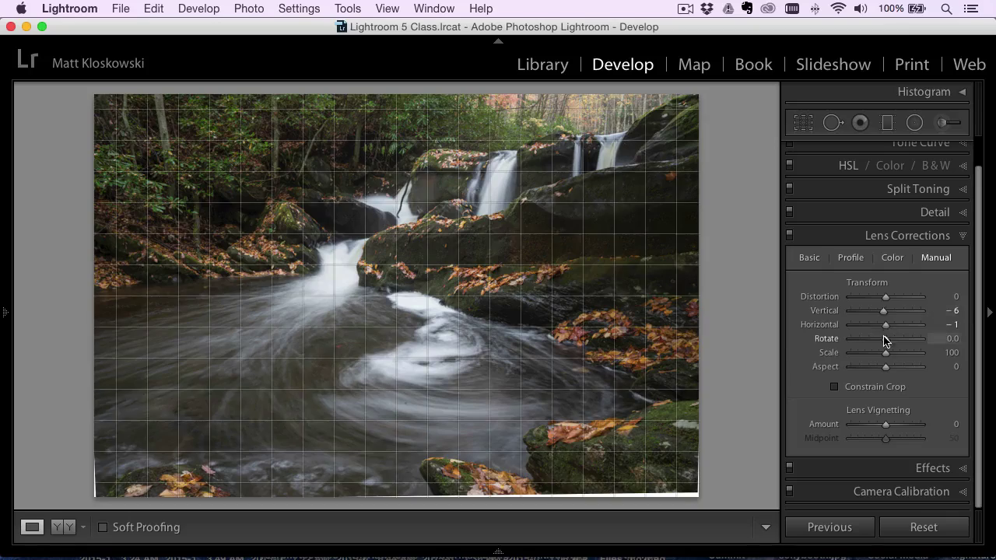
{"action": "left_click_drag", "start_coordinate": [888, 348], "coordinate": [881, 347]}
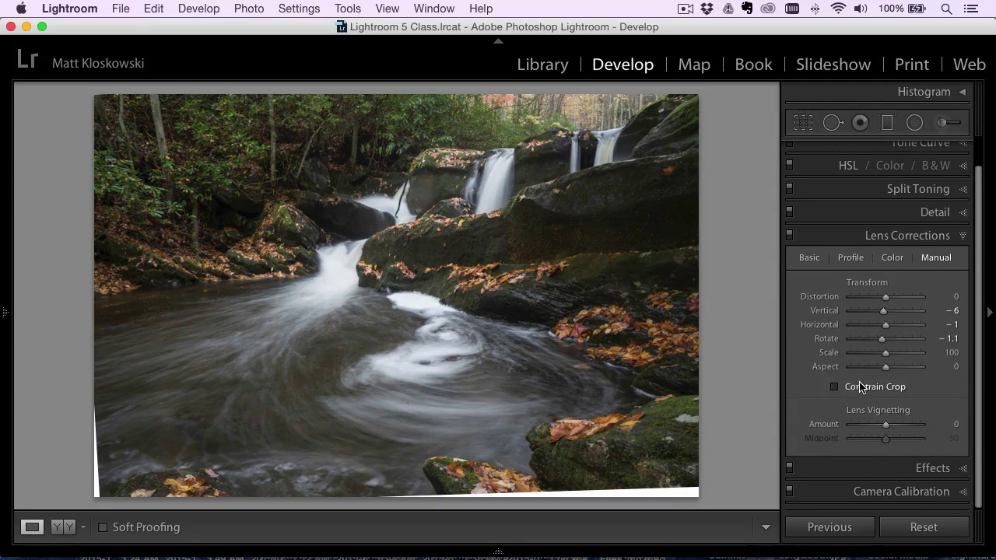
{"action": "left_click", "coordinate": [834, 387]}
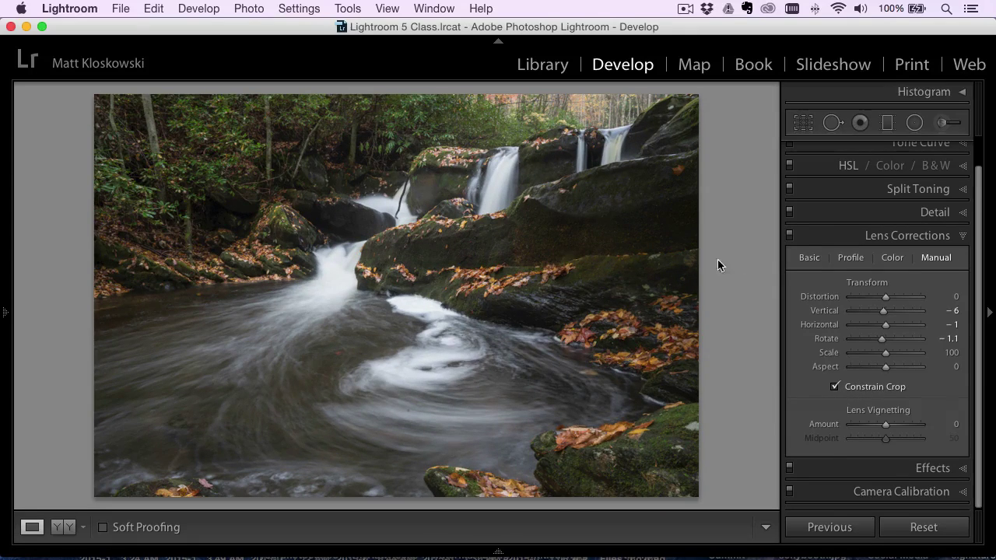
{"action": "left_click", "coordinate": [892, 235]}
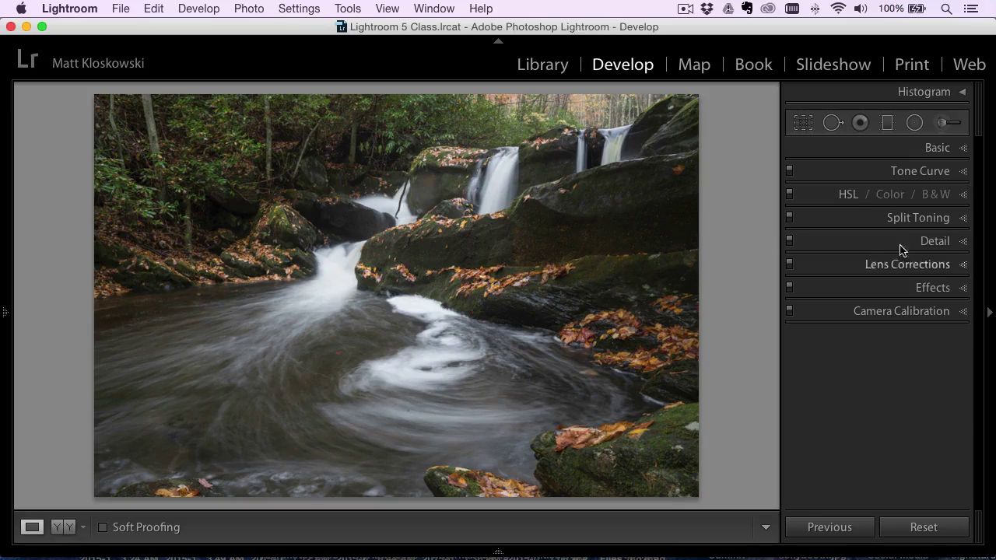
- Set Whites +36, Blacks -11 and Temp +6, and lower Shadows to +26
{"action": "left_click", "coordinate": [933, 149]}
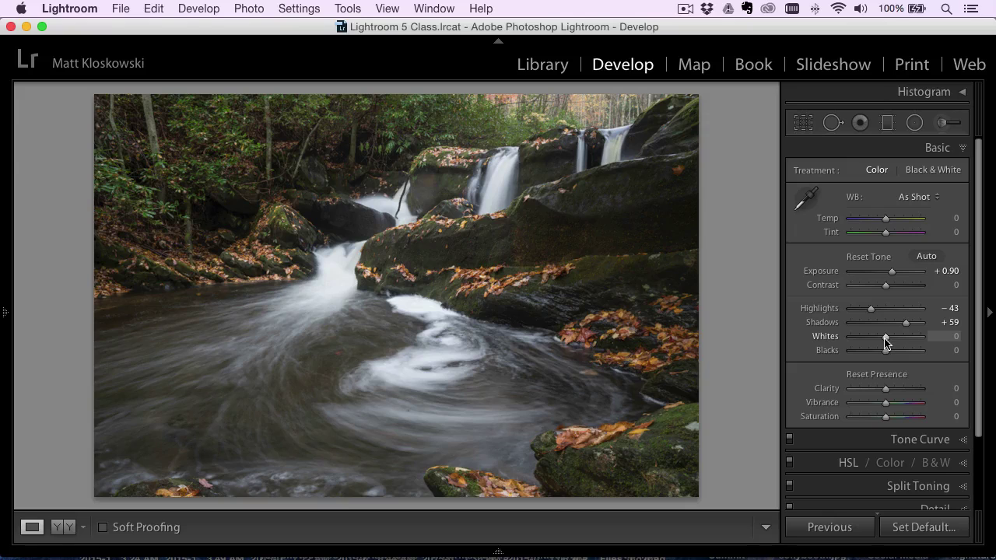
{"action": "mouse_move", "coordinate": [886, 337]}
{"action": "left_mouse_down"}
{"action": "mouse_move", "coordinate": [898, 336]}
{"action": "mouse_move", "coordinate": [883, 352]}
{"action": "left_mouse_up"}
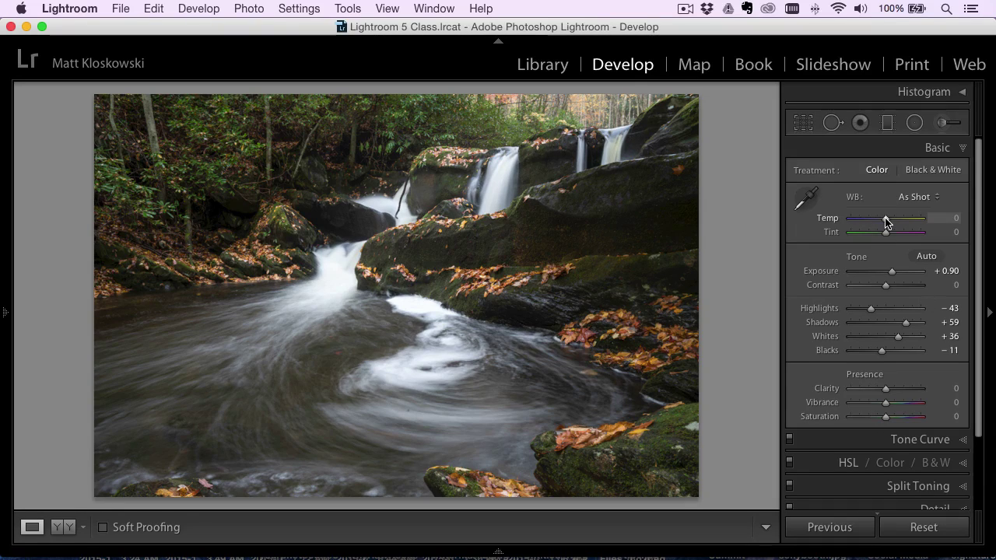
{"action": "left_click_drag", "start_coordinate": [885, 222], "coordinate": [888, 222]}
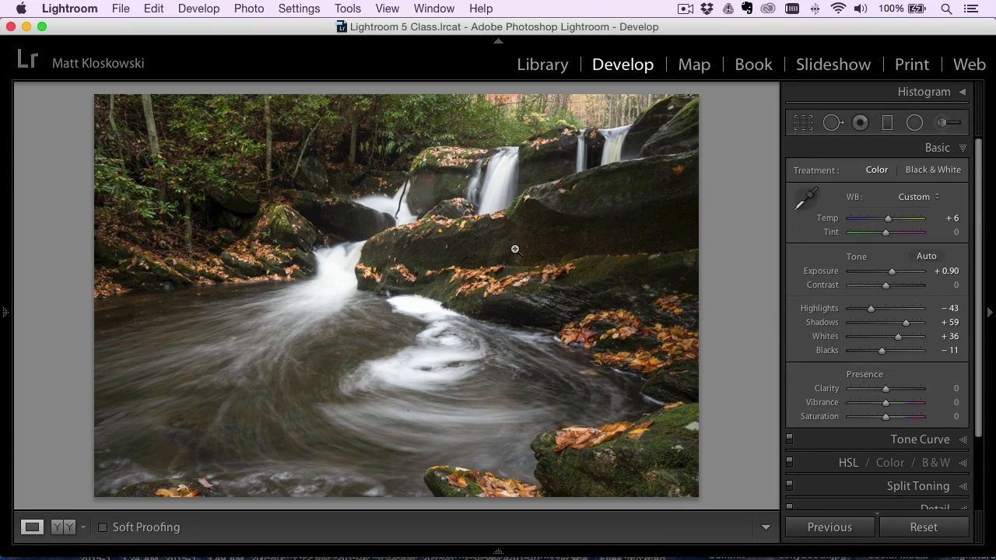
{"action": "left_click_drag", "start_coordinate": [905, 326], "coordinate": [895, 333]}
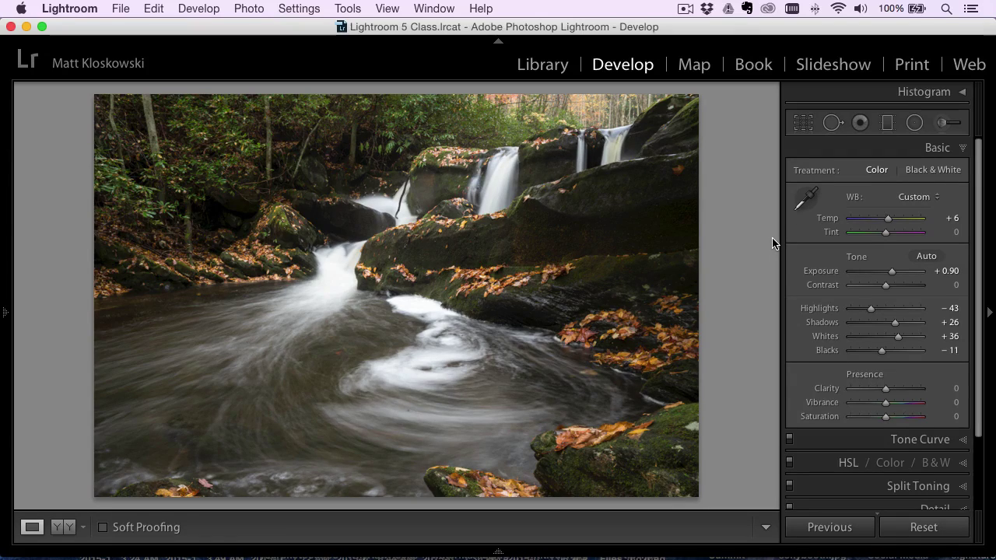
- Edit a copy with Lightroom adjustments in ON1 Effects 10 via Photo > Edit In
{"action": "left_click", "coordinate": [249, 9]}
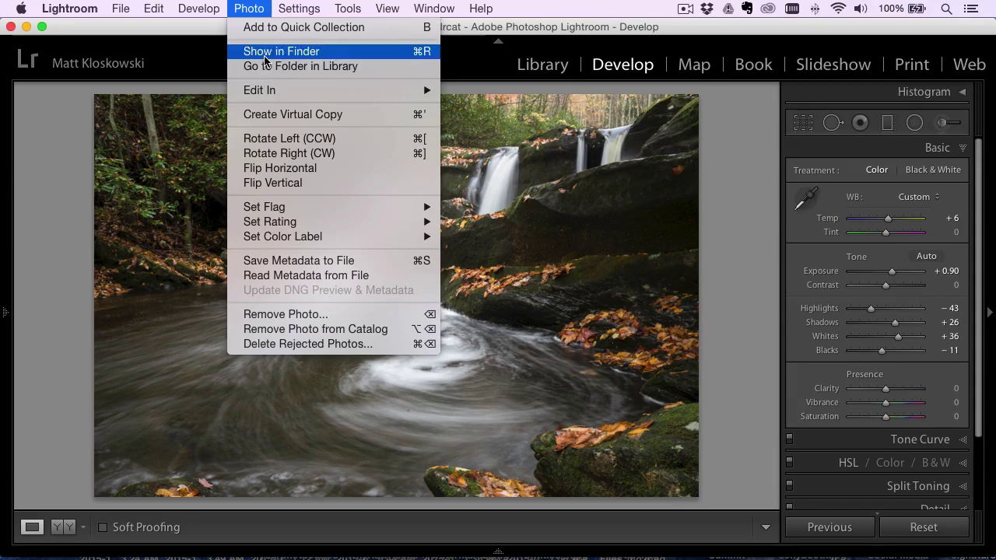
{"action": "mouse_move", "coordinate": [270, 92]}
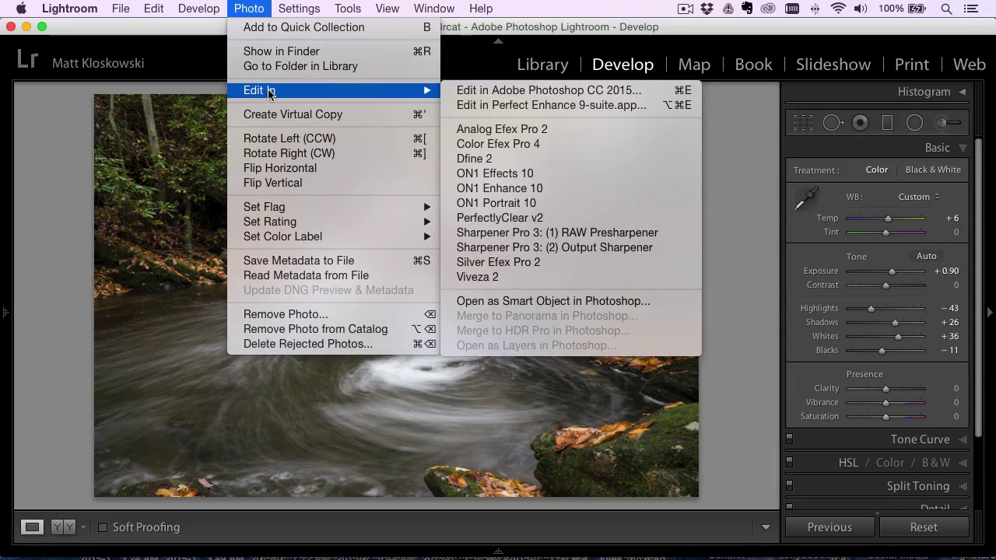
{"action": "left_click", "coordinate": [493, 174]}
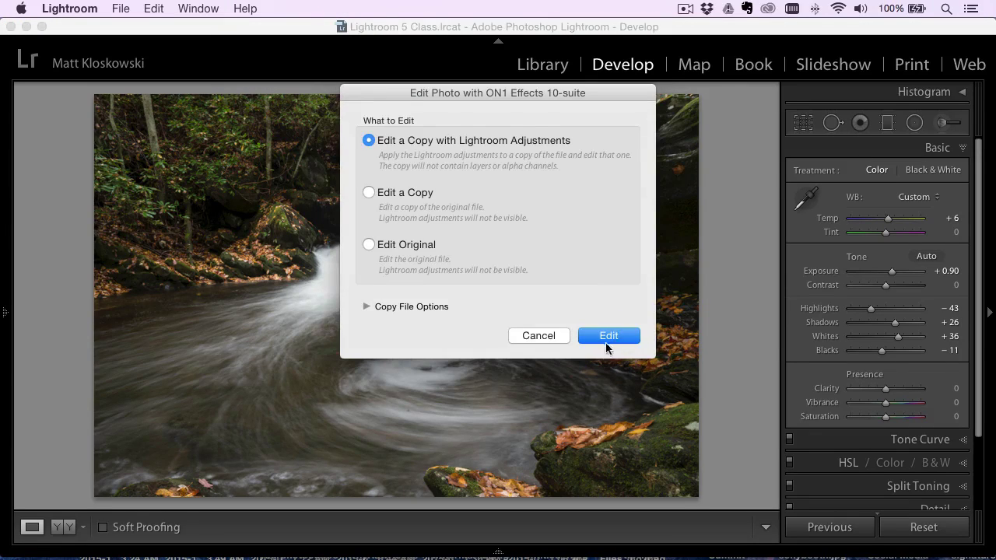
{"action": "left_click", "coordinate": [606, 339]}
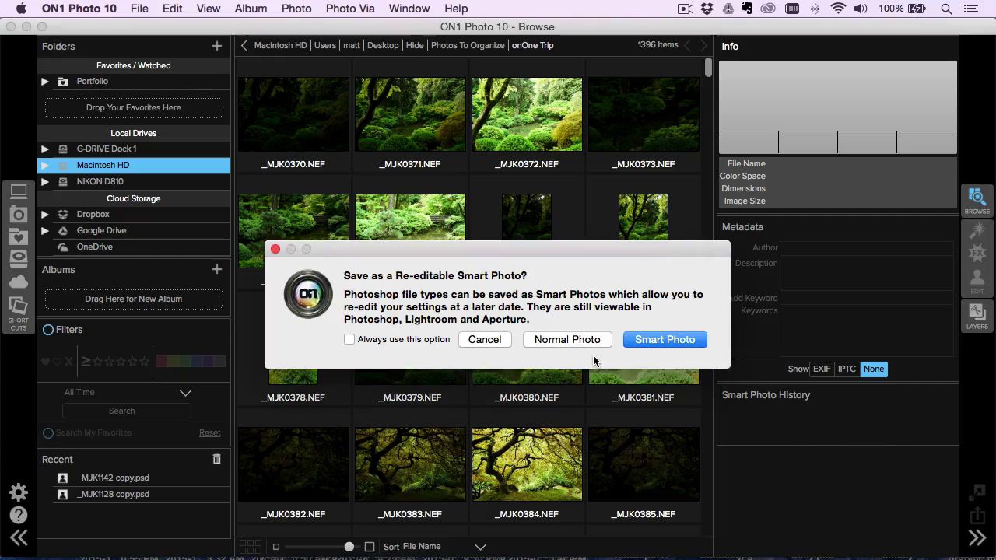
- Open the copy in ON1 Effects and add a warm Sunshine filter with a soft glow
{"action": "left_click", "coordinate": [653, 340]}
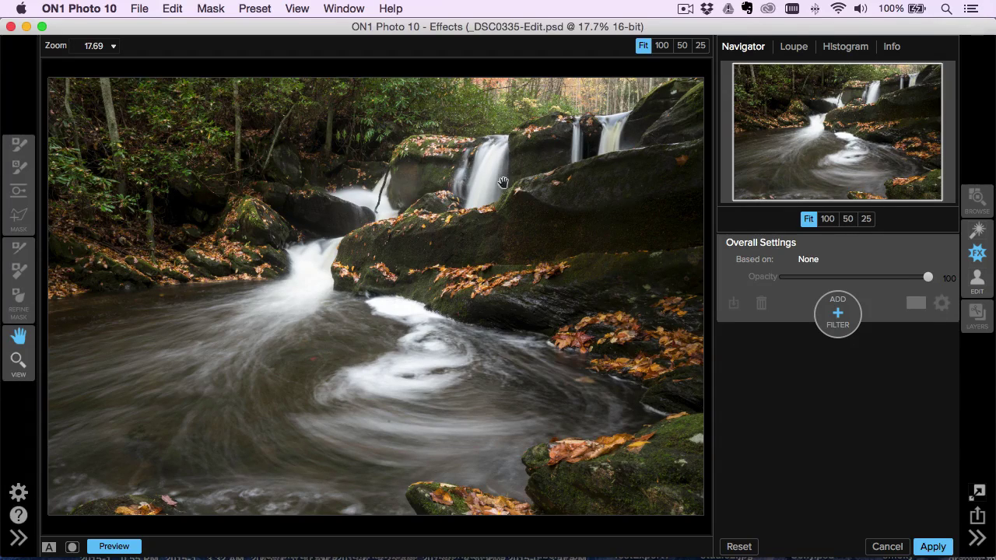
{"action": "left_click", "coordinate": [837, 315]}
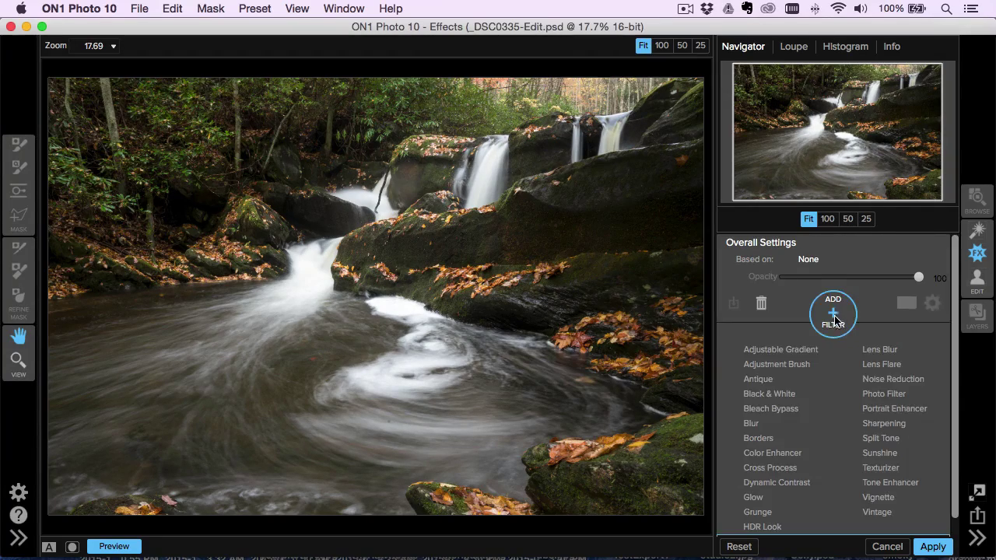
{"action": "left_click", "coordinate": [879, 453]}
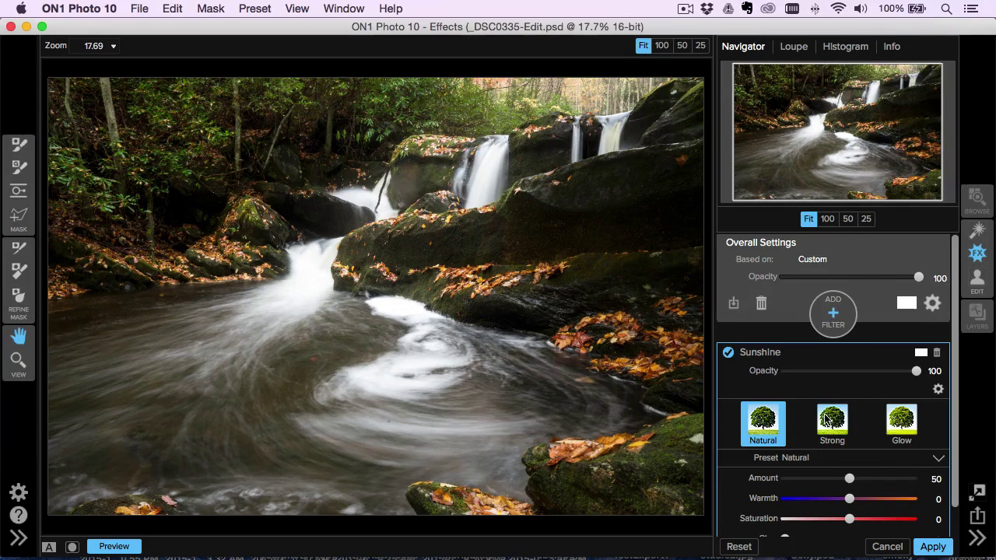
{"action": "left_click_drag", "start_coordinate": [856, 503], "coordinate": [859, 503]}
{"action": "scroll", "coordinate": [946, 485], "scroll_direction": "down", "scroll_amount": 1}
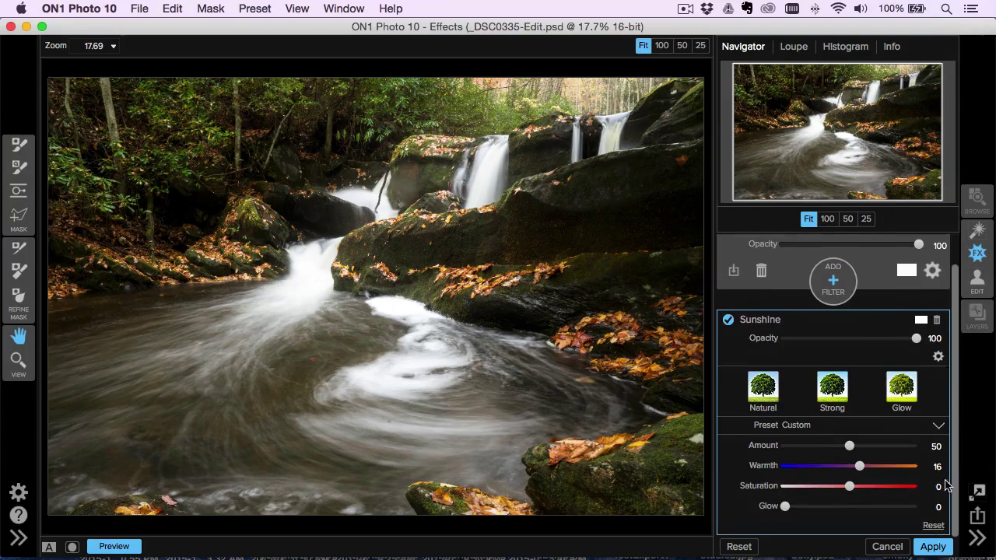
{"action": "left_click", "coordinate": [796, 507]}
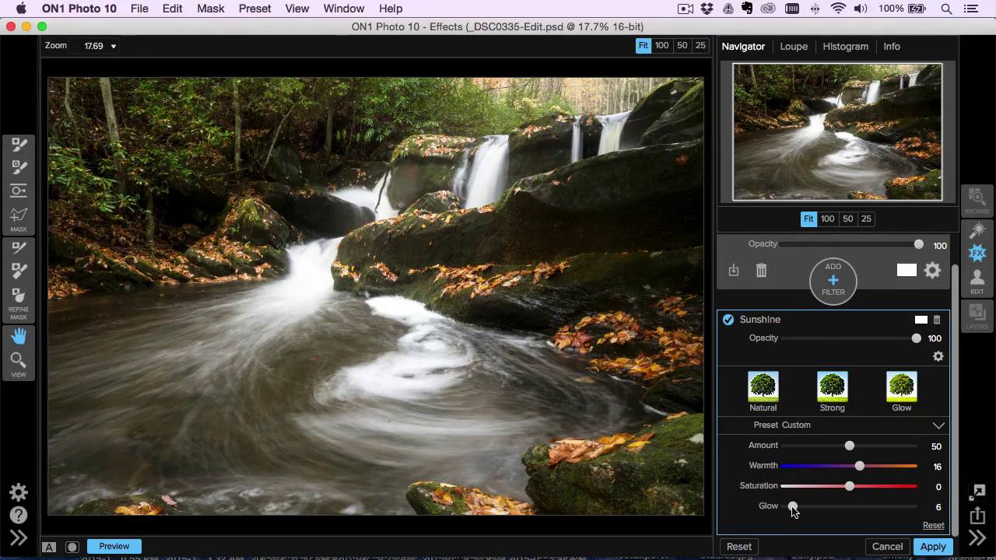
- Apply the Sunshine preset with Warmth 18, then add a Dynamic Contrast filter
{"action": "left_click", "coordinate": [796, 427]}
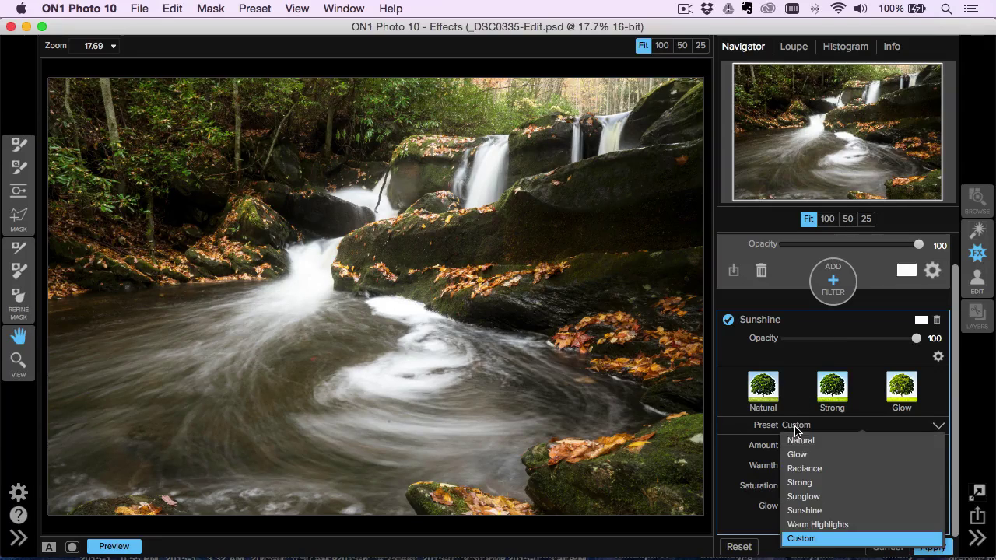
{"action": "left_click", "coordinate": [804, 511]}
{"action": "left_click_drag", "start_coordinate": [851, 468], "coordinate": [862, 463]}
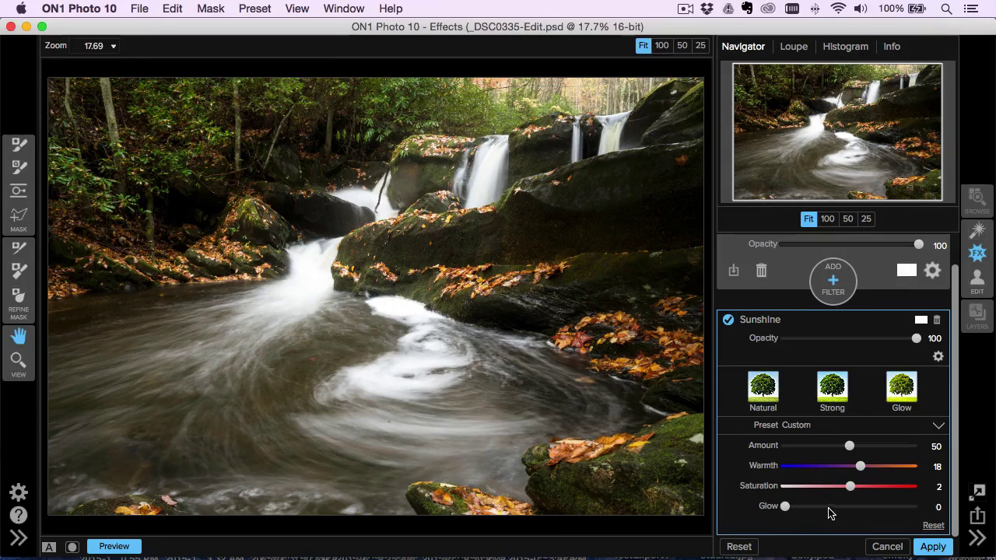
{"action": "left_click", "coordinate": [837, 290]}
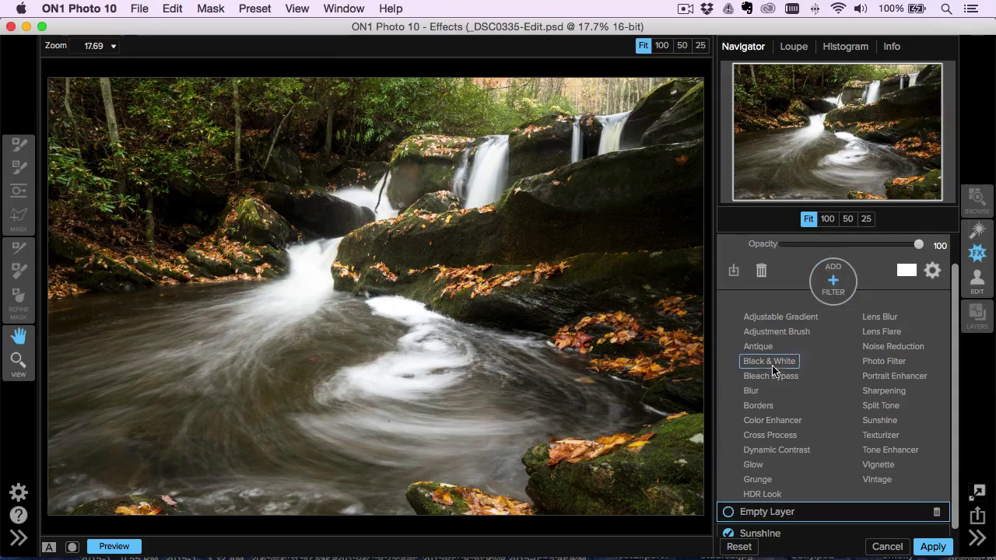
{"action": "left_click", "coordinate": [774, 450]}
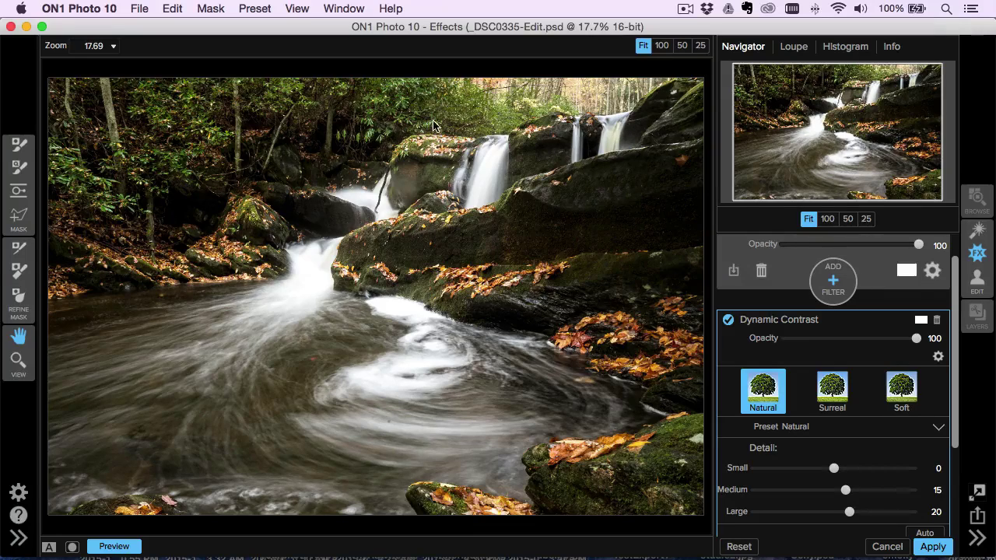
- Lower Dynamic Contrast Medium and Large detail to 12 and opacity to 89
{"action": "scroll", "coordinate": [938, 397], "scroll_direction": "down", "scroll_amount": 3}
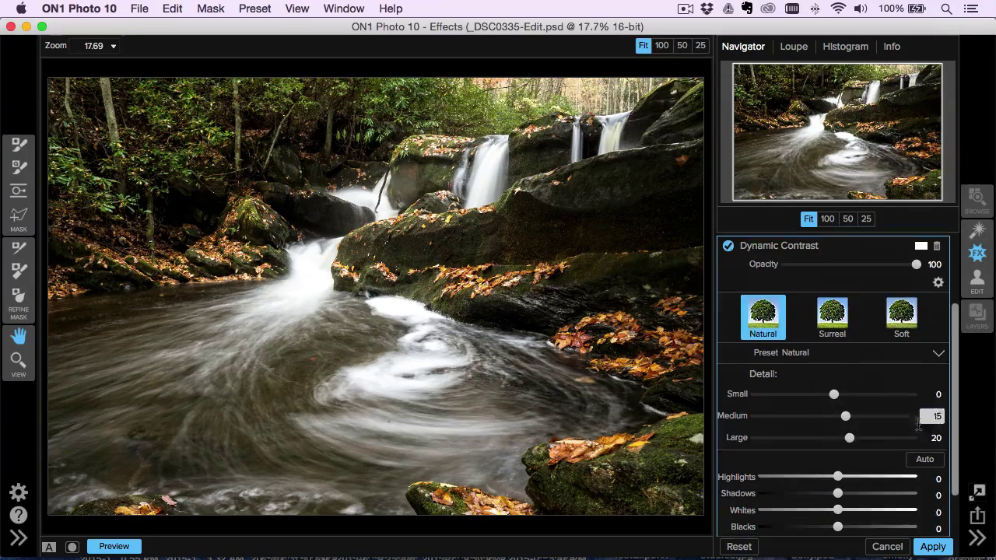
{"action": "left_click_drag", "start_coordinate": [852, 438], "coordinate": [843, 418]}
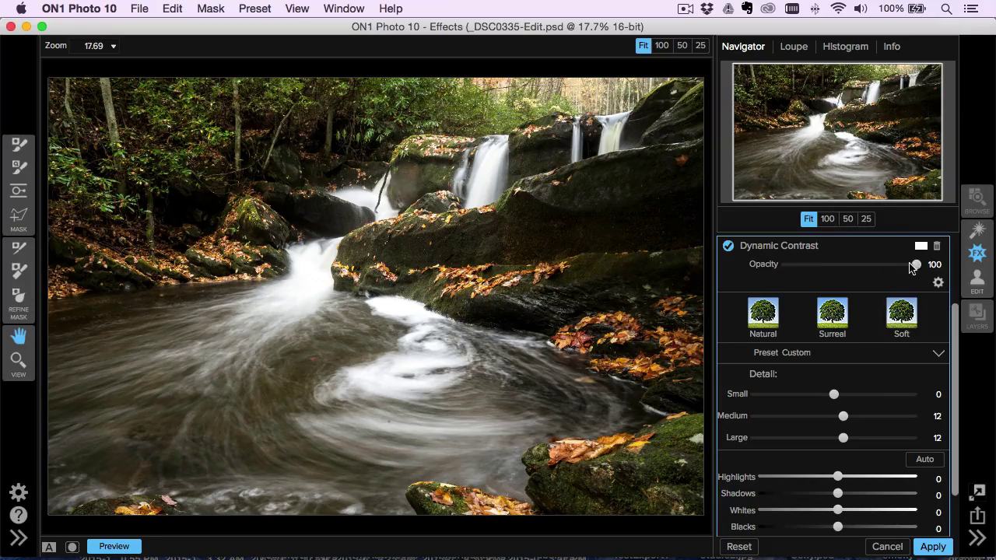
{"action": "mouse_move", "coordinate": [912, 267]}
{"action": "left_mouse_down"}
{"action": "mouse_move", "coordinate": [890, 268]}
{"action": "mouse_move", "coordinate": [905, 269]}
{"action": "left_mouse_up"}
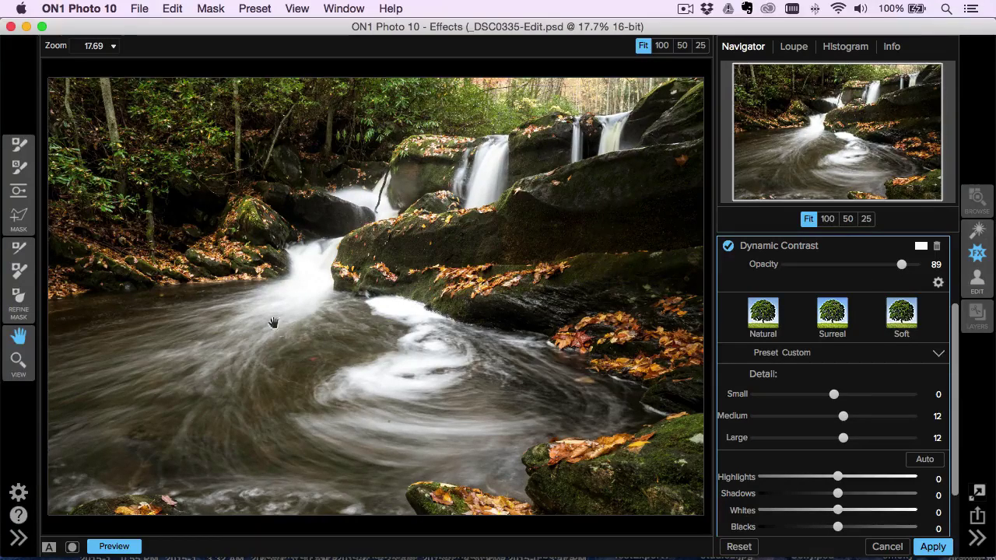
- Paint the Dynamic Contrast effect out of the waterfall water with a size-400 masking brush
{"action": "left_click", "coordinate": [20, 146]}
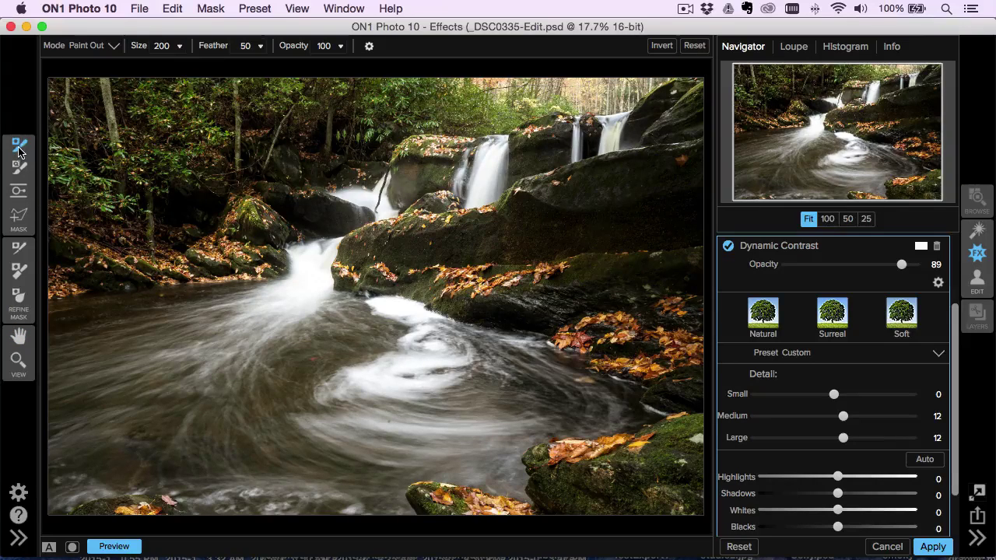
{"action": "key", "text": "bracketright"}
{"action": "key", "text": "bracketright"}
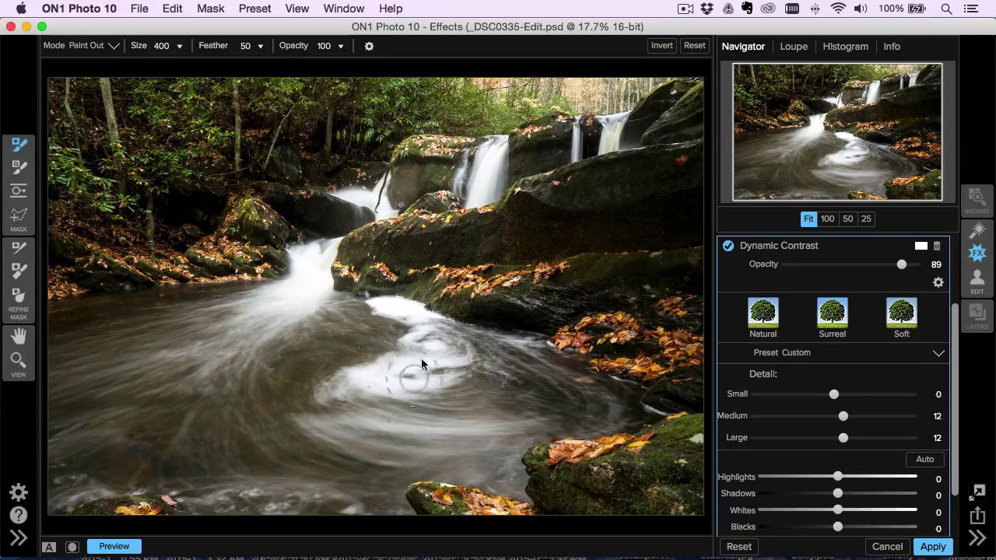
{"action": "mouse_move", "coordinate": [478, 181]}
{"action": "left_mouse_down"}
{"action": "mouse_move", "coordinate": [482, 168]}
{"action": "mouse_move", "coordinate": [622, 125]}
{"action": "mouse_move", "coordinate": [588, 140]}
{"action": "left_mouse_up"}
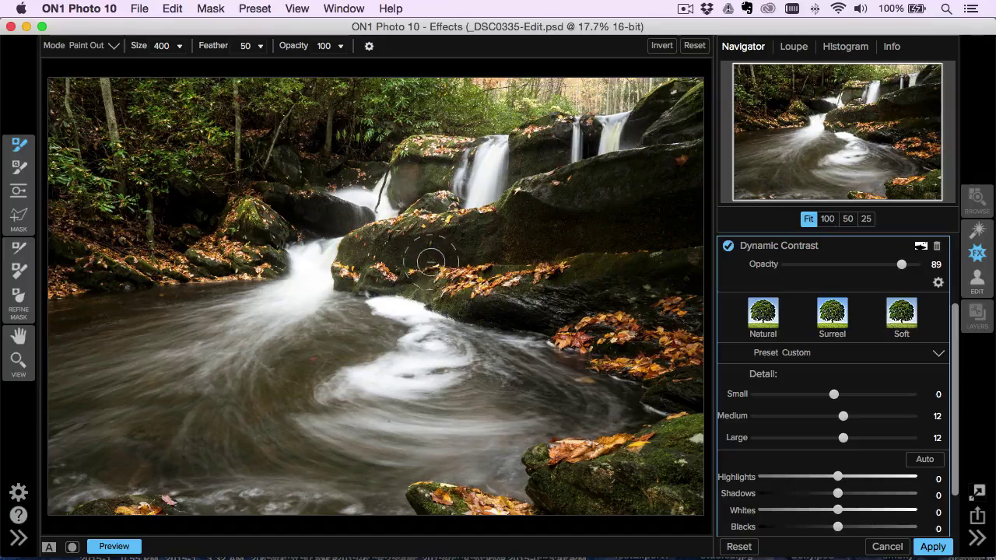
{"action": "left_click", "coordinate": [795, 246]}
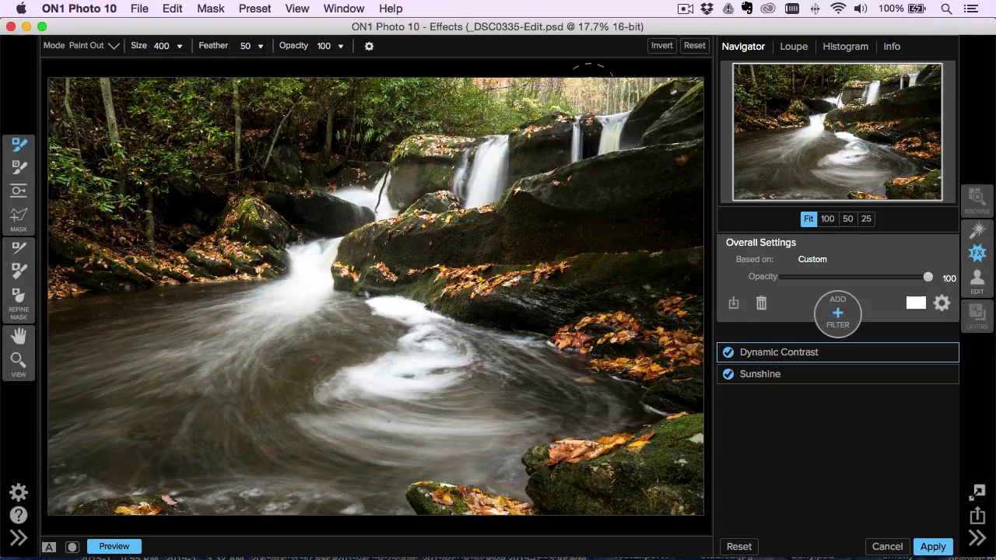
- Add an Adjustment Brush with the Glow preset, brush size 700 and Warmth 44
{"action": "left_click", "coordinate": [837, 317]}
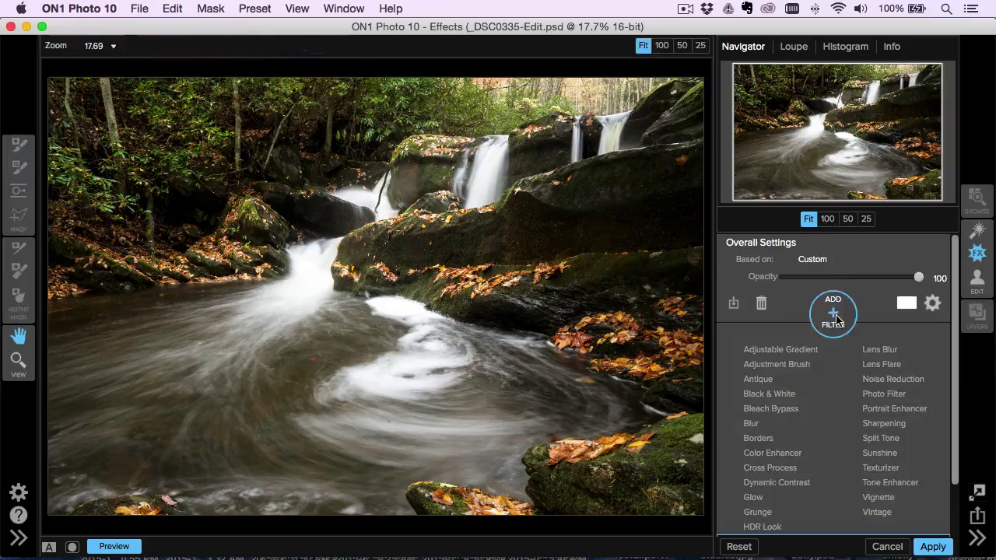
{"action": "left_click", "coordinate": [773, 366]}
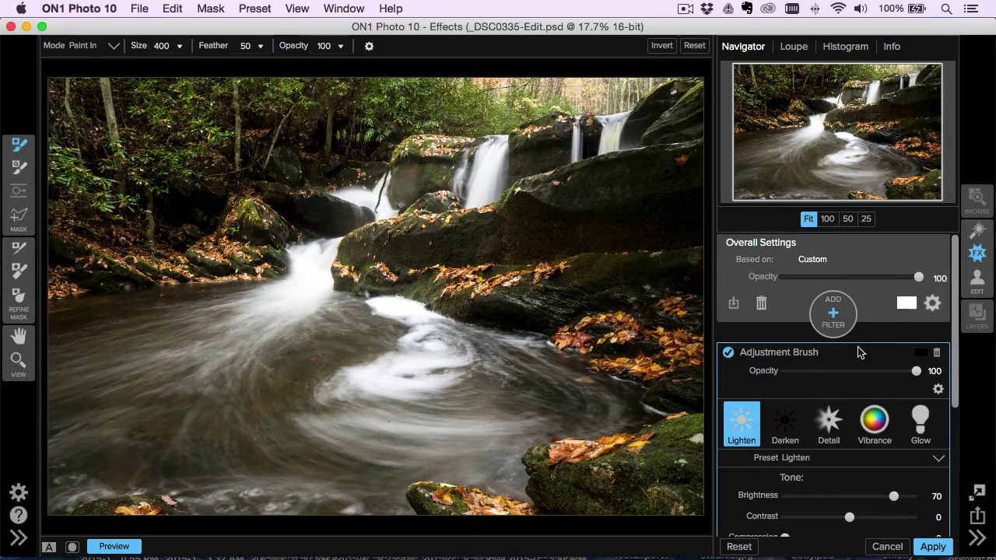
{"action": "scroll", "coordinate": [837, 327], "scroll_direction": "down", "scroll_amount": 5}
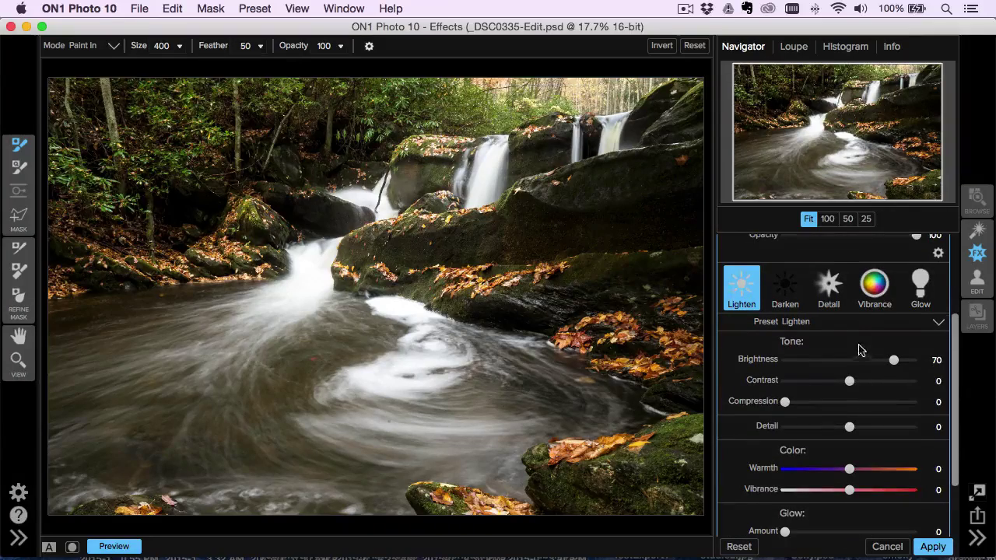
{"action": "left_click", "coordinate": [852, 324]}
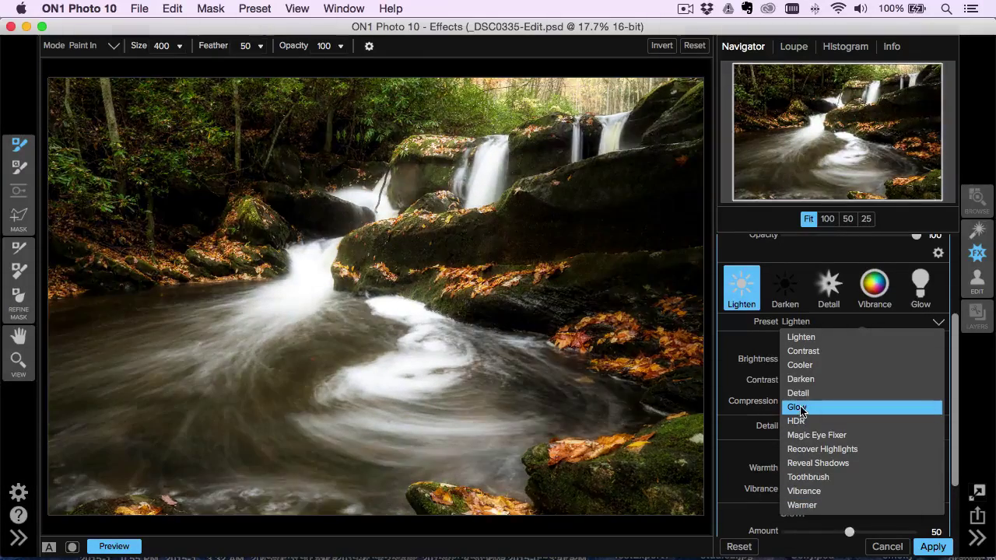
{"action": "left_click", "coordinate": [799, 407]}
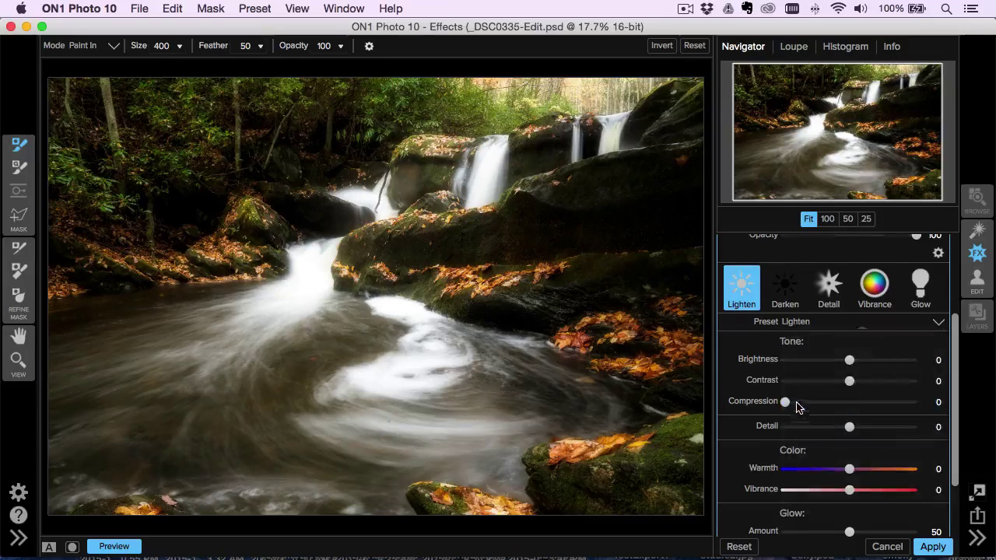
{"action": "key", "text": "bracketright"}
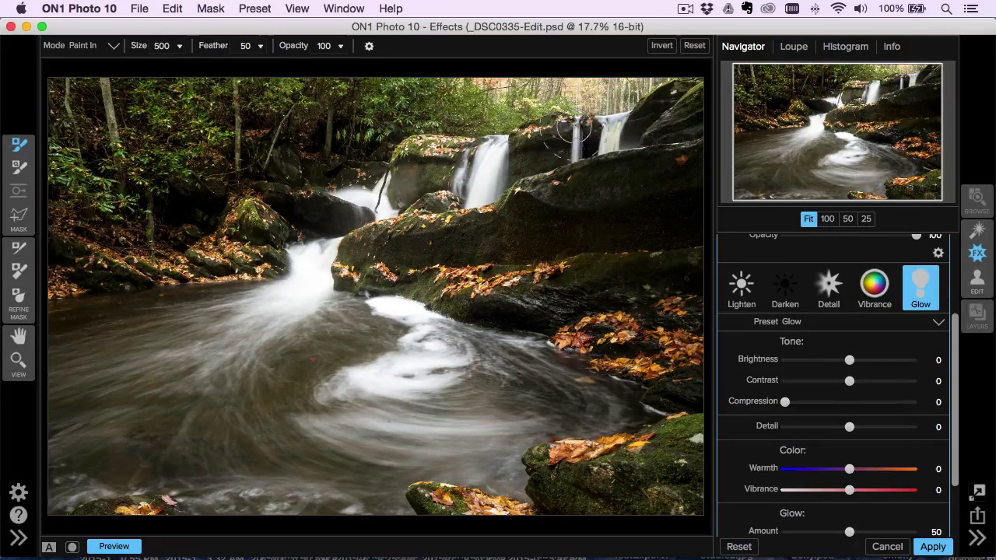
{"action": "key", "text": "bracketright"}
{"action": "key", "text": "bracketright"}
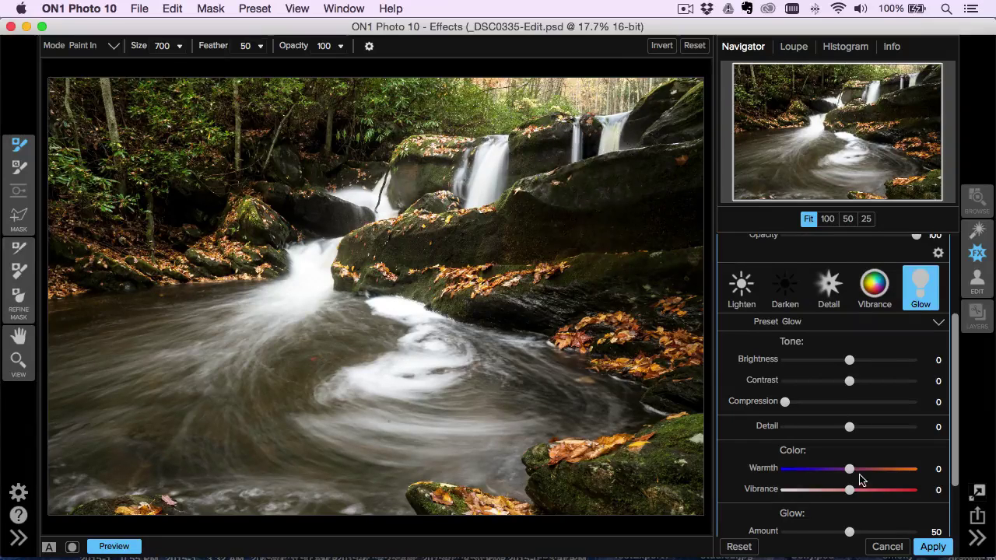
{"action": "left_click_drag", "start_coordinate": [860, 474], "coordinate": [875, 476]}
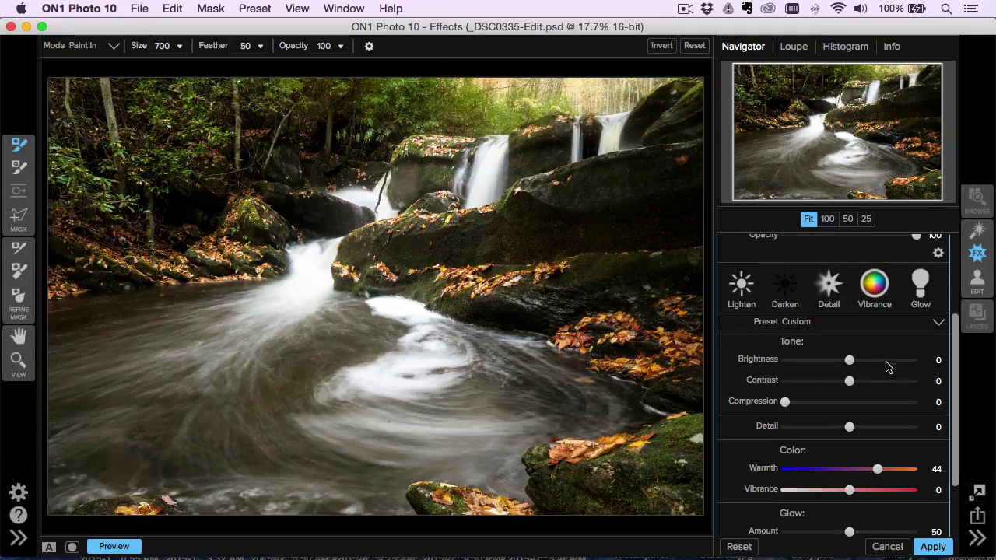
- Toggle the brushed glow filter off and on to compare before and after
{"action": "scroll", "coordinate": [957, 357], "scroll_direction": "up", "scroll_amount": 3}
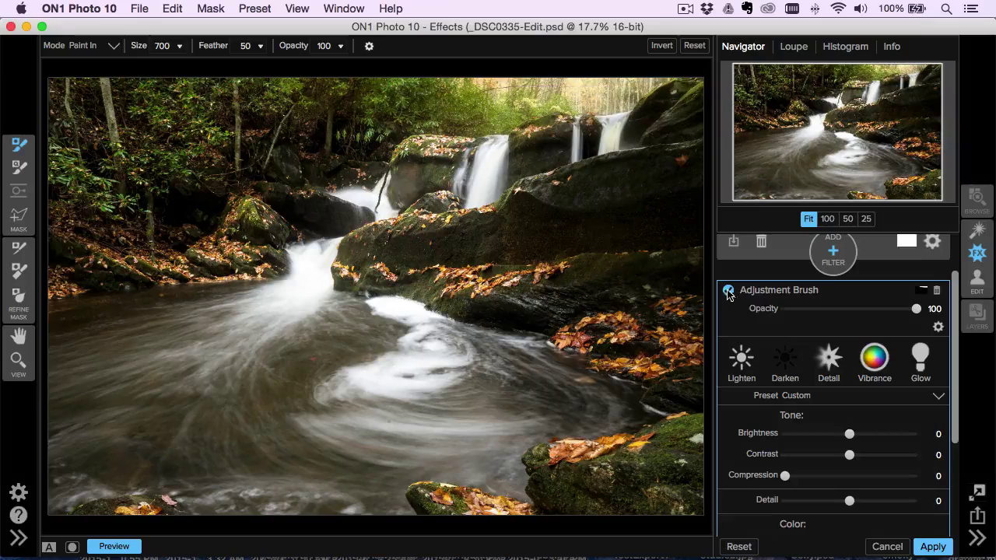
{"action": "left_click", "coordinate": [756, 293]}
{"action": "left_click", "coordinate": [728, 352]}
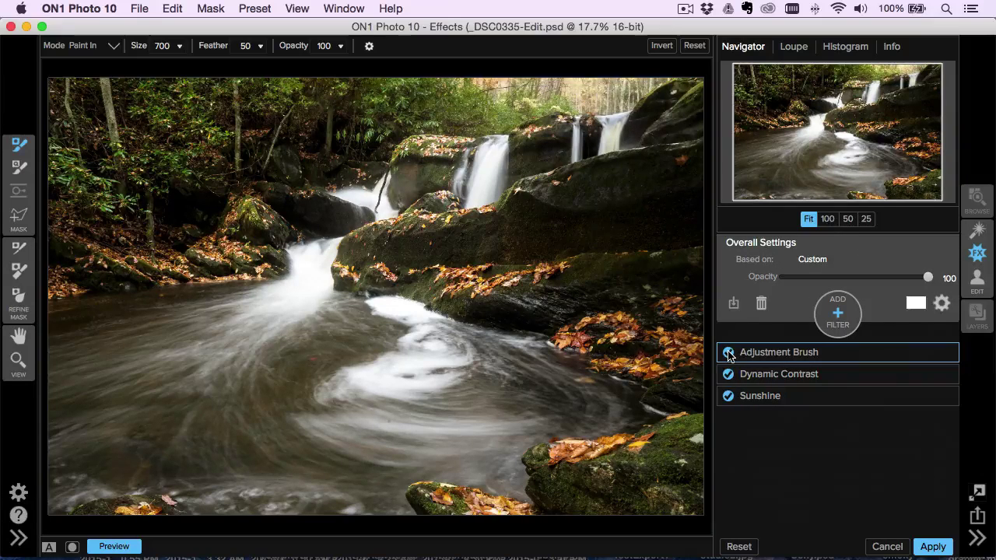
{"action": "left_click", "coordinate": [728, 353]}
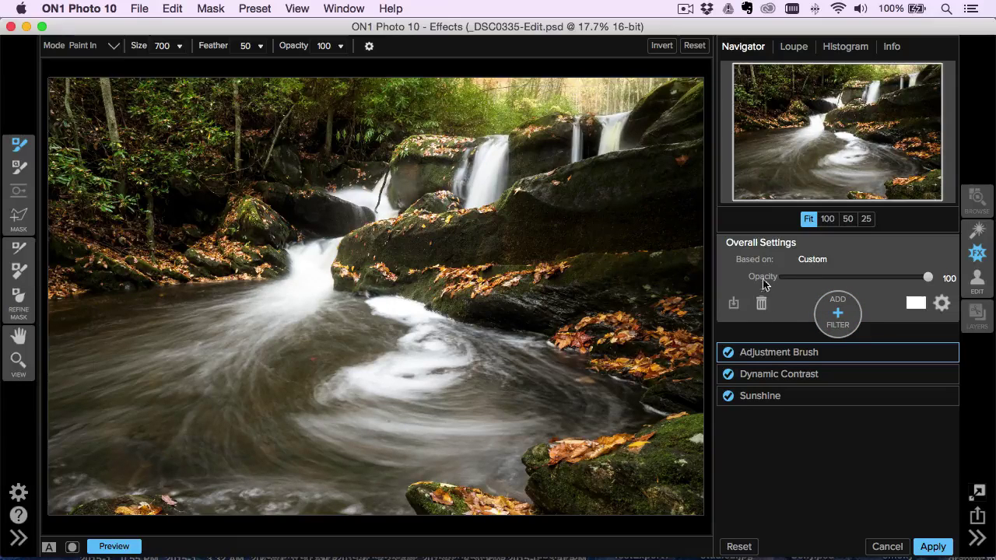
- Add a Big Softy Vignette filter, then bring up the Enhance module
{"action": "left_click", "coordinate": [836, 319]}
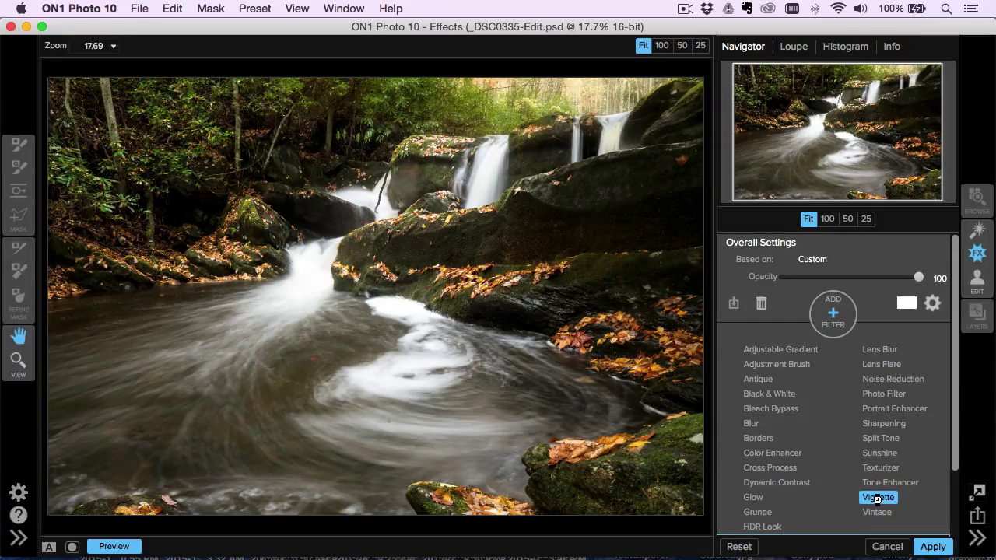
{"action": "left_click", "coordinate": [877, 498]}
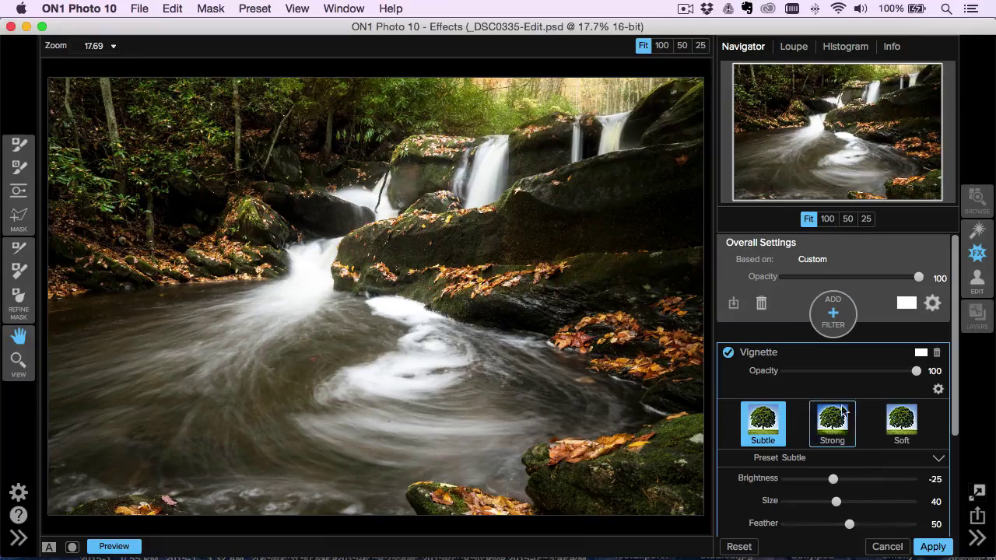
{"action": "left_click", "coordinate": [786, 461]}
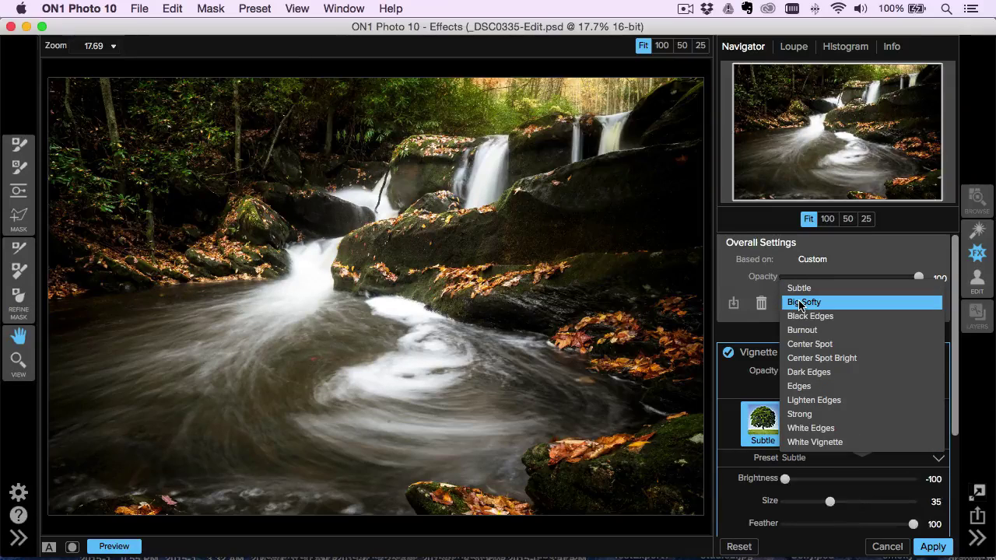
{"action": "left_click", "coordinate": [799, 305]}
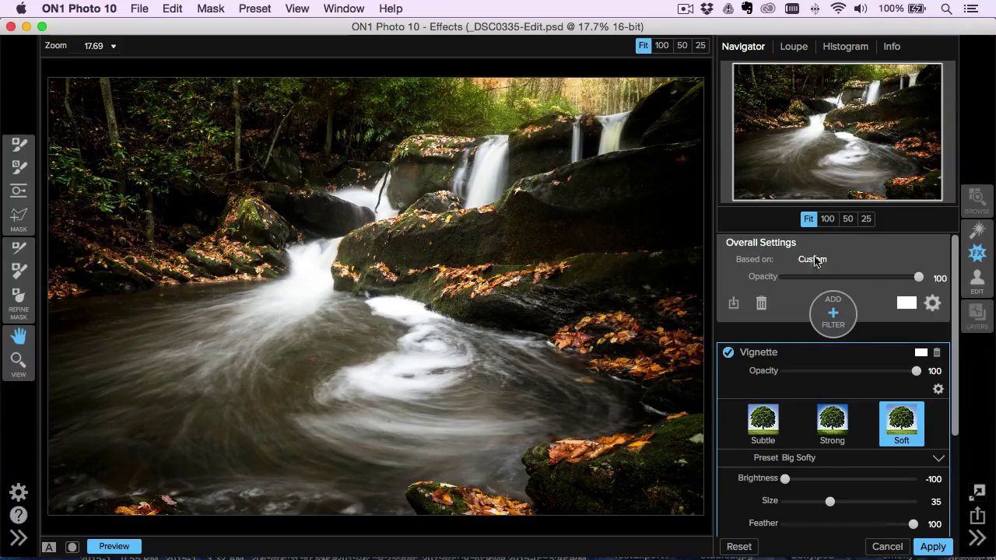
{"action": "left_click", "coordinate": [977, 233]}
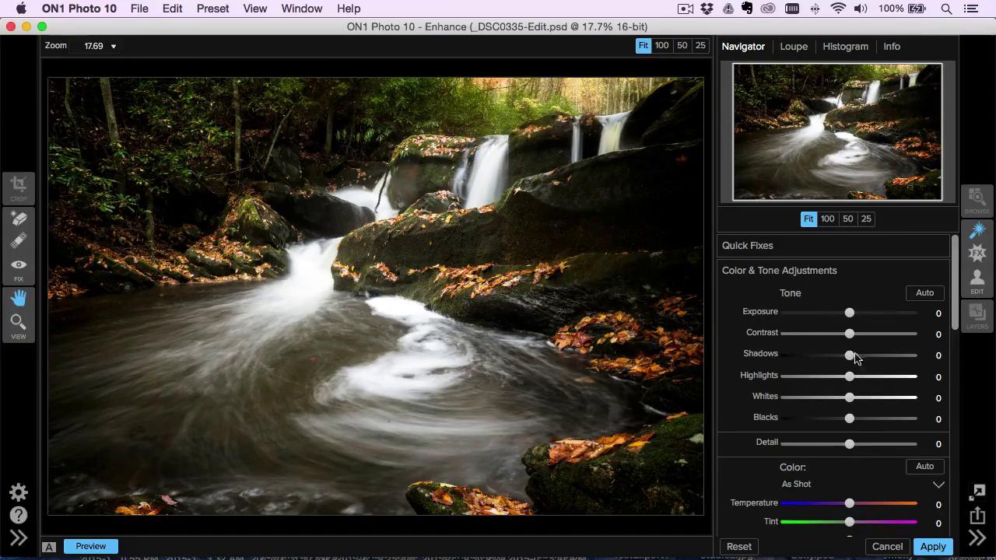
- Lift Shadows to +30 in ON1's Enhance panel and apply the edits back to Lightroom
{"action": "mouse_move", "coordinate": [856, 358]}
{"action": "left_mouse_down"}
{"action": "mouse_move", "coordinate": [885, 354]}
{"action": "mouse_move", "coordinate": [865, 359]}
{"action": "left_mouse_up"}
{"action": "left_click", "coordinate": [929, 546]}
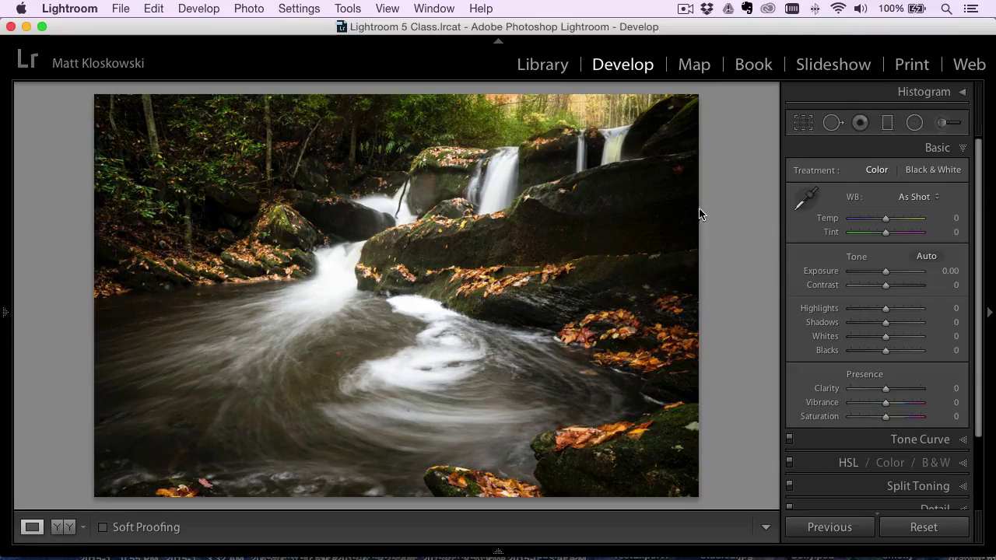
- At 1:1 zoom, heal the dark spot in the swirling water with a smaller Spot Removal brush, then fit the photo
{"action": "left_click", "coordinate": [412, 413]}
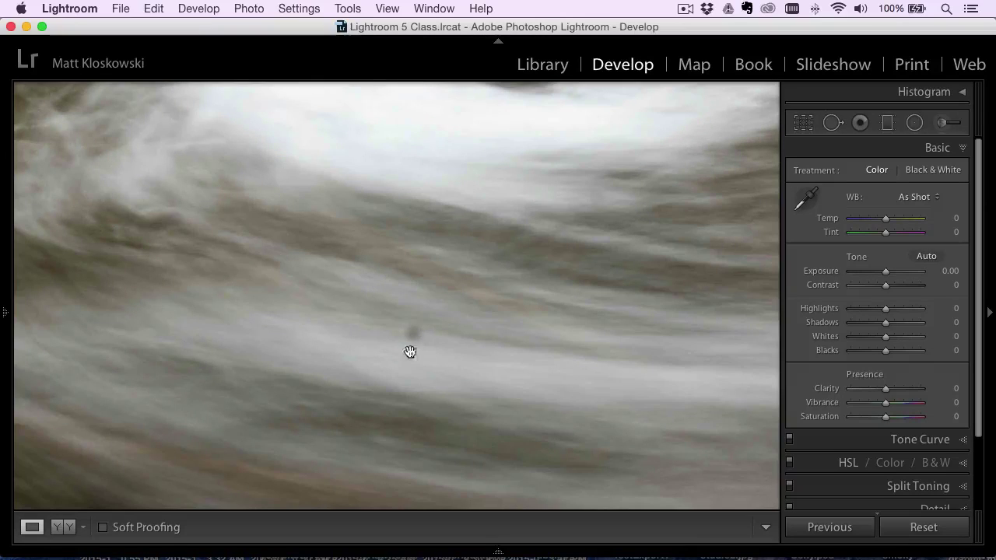
{"action": "left_click", "coordinate": [832, 123]}
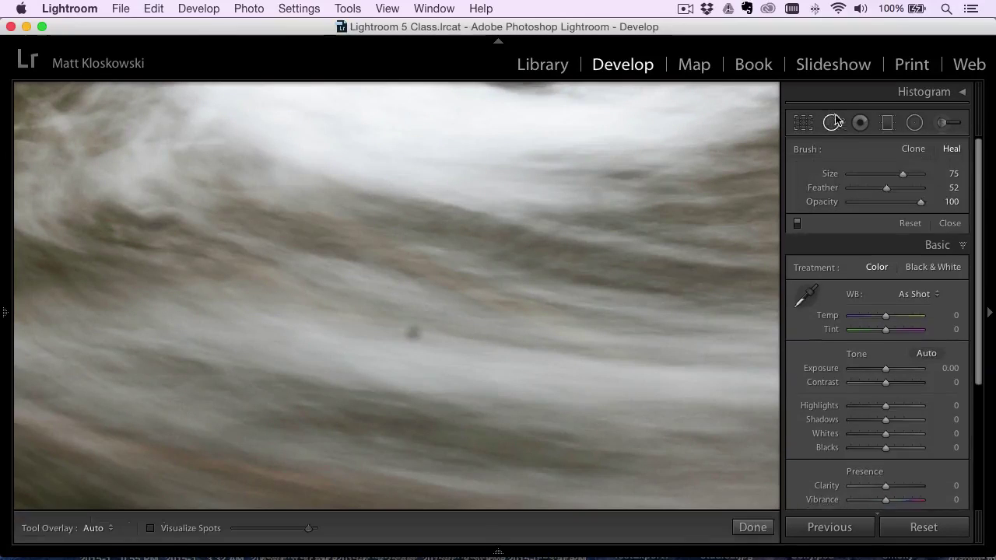
{"action": "scroll", "coordinate": [433, 334], "scroll_direction": "down", "scroll_amount": 10}
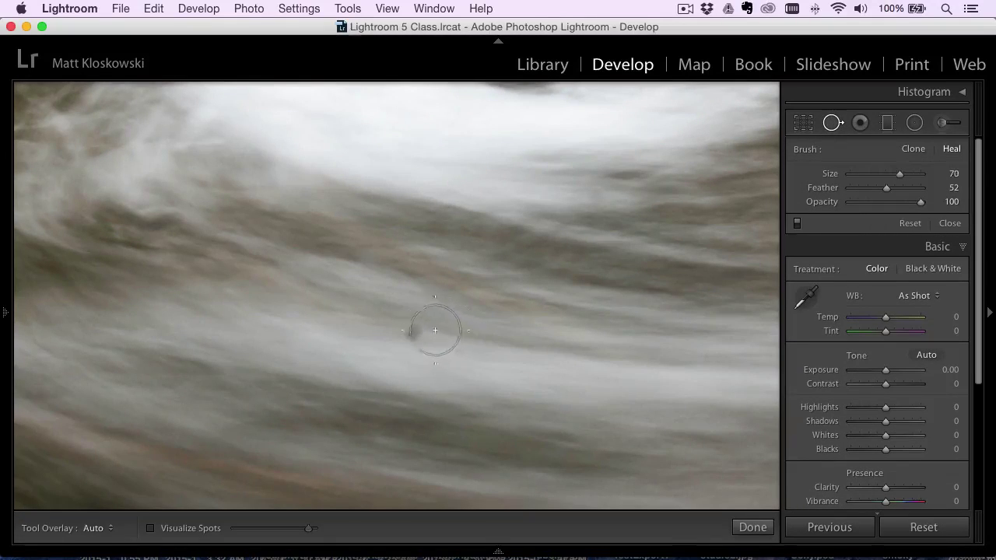
{"action": "left_click", "coordinate": [412, 335]}
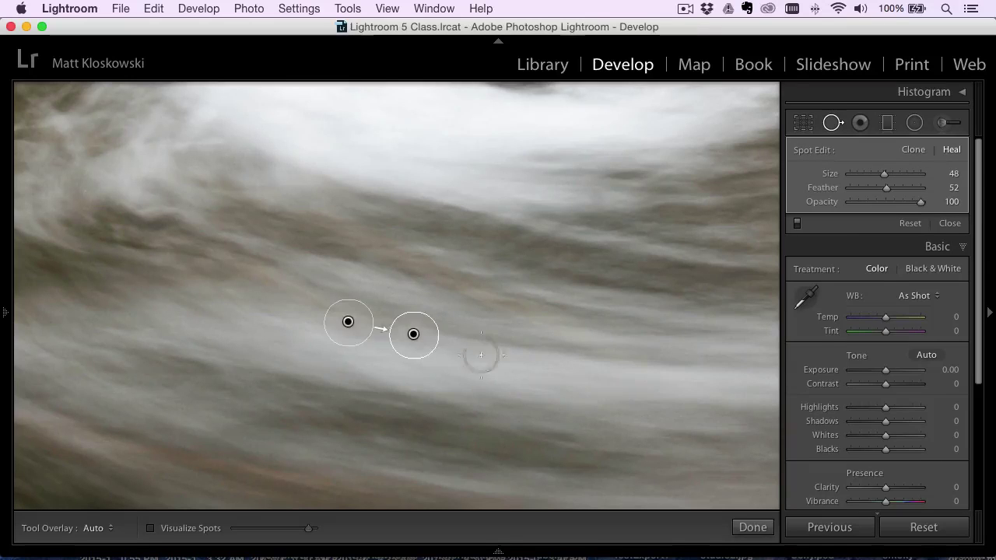
{"action": "left_click", "coordinate": [950, 224]}
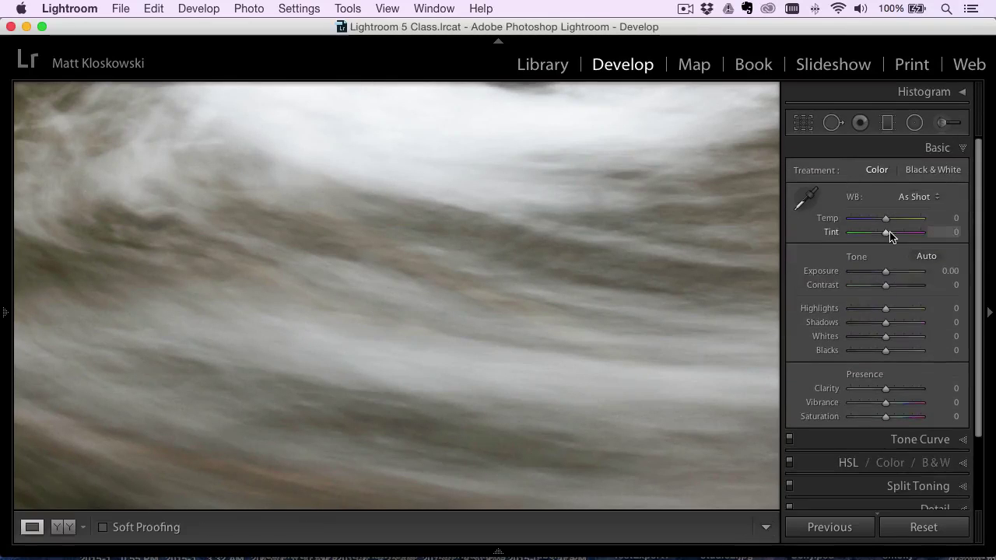
{"action": "key", "text": "z"}
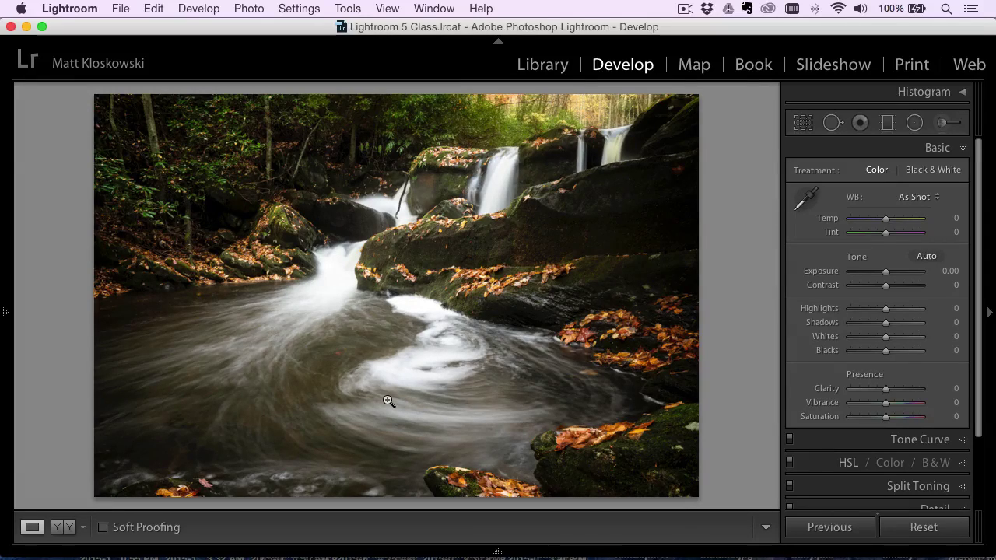
- Bring up the original waterfall shot and reset its Basic adjustments to zero
{"action": "key", "text": "super+z"}
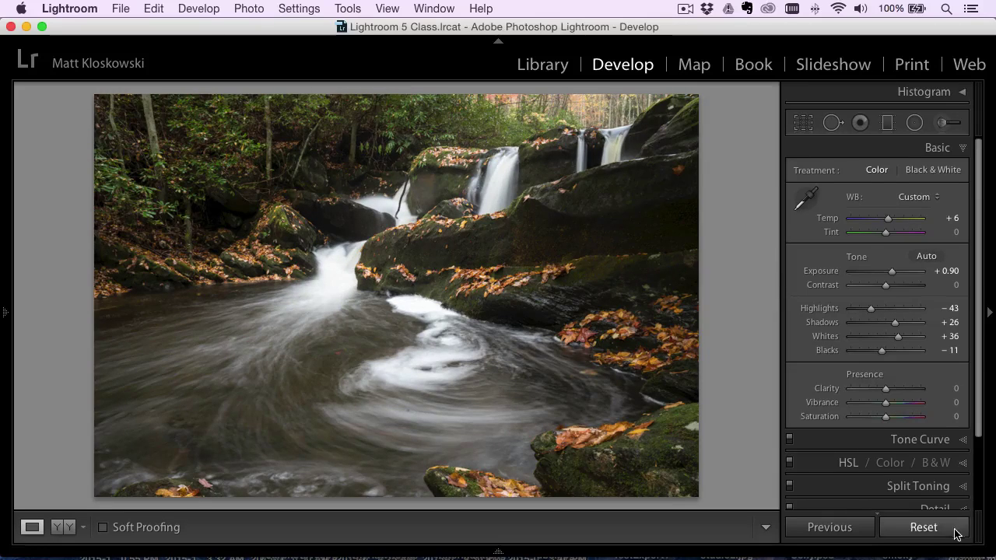
{"action": "left_click", "coordinate": [937, 528]}
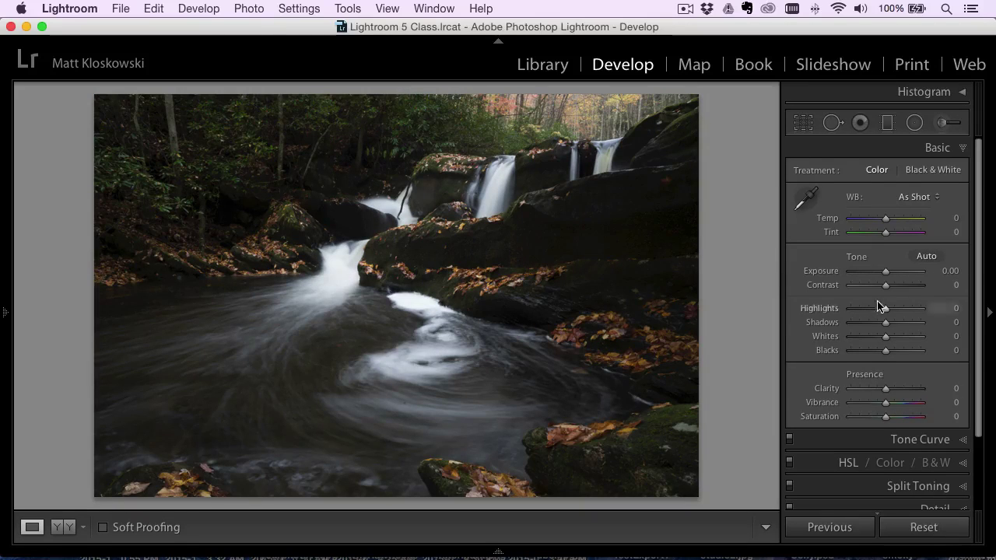